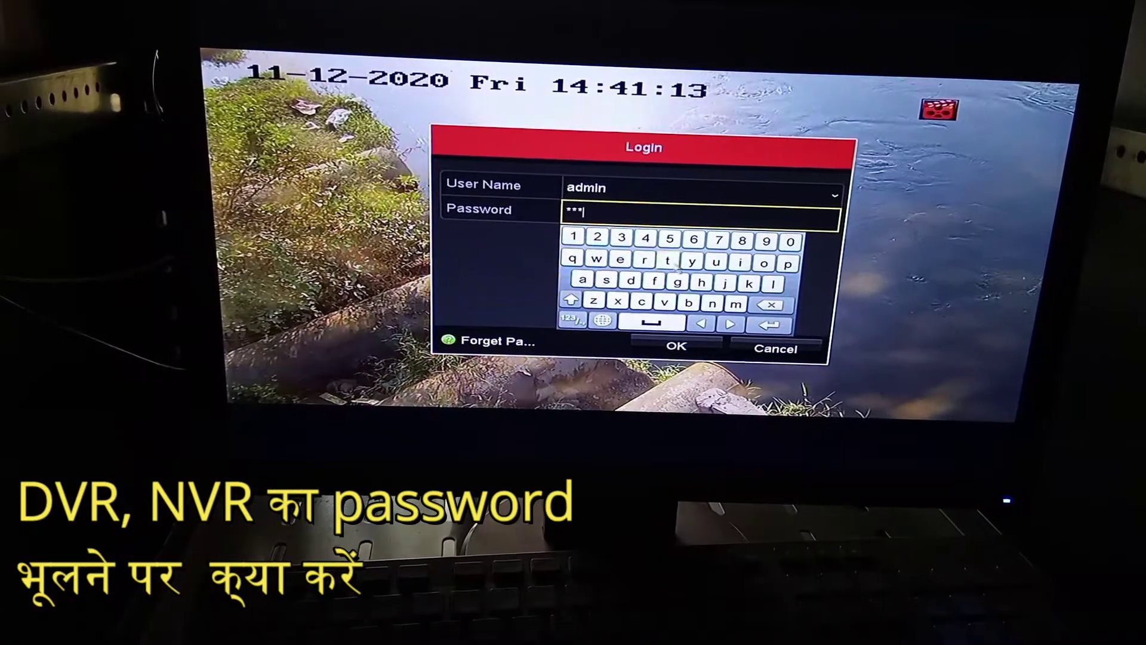
Confirm the on-screen keyboard entry and cancel the NVR login dialog to return to live view
click(681, 353)
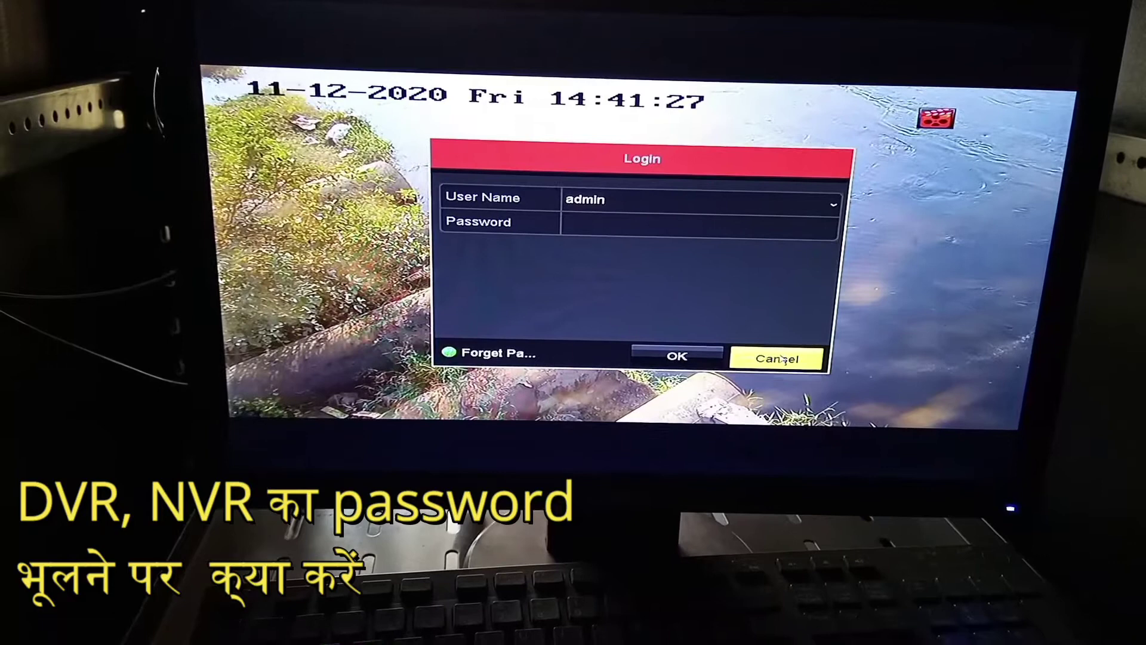
click(783, 358)
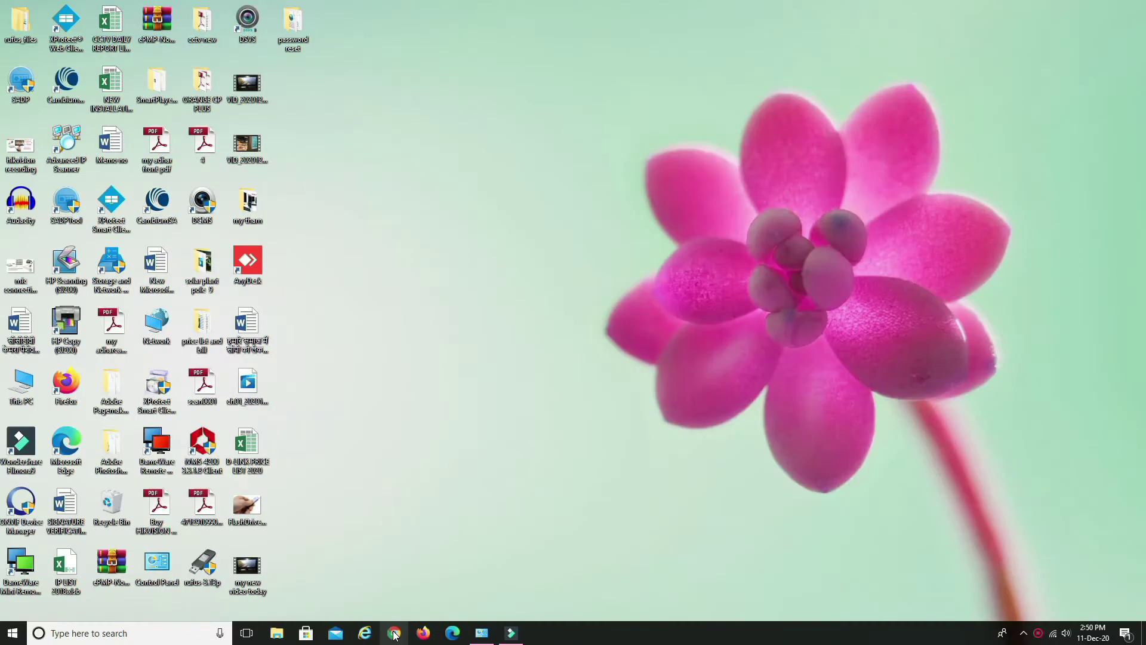
Search Google for 'hikvision' in Chrome and open the official Hikvision website
click(394, 634)
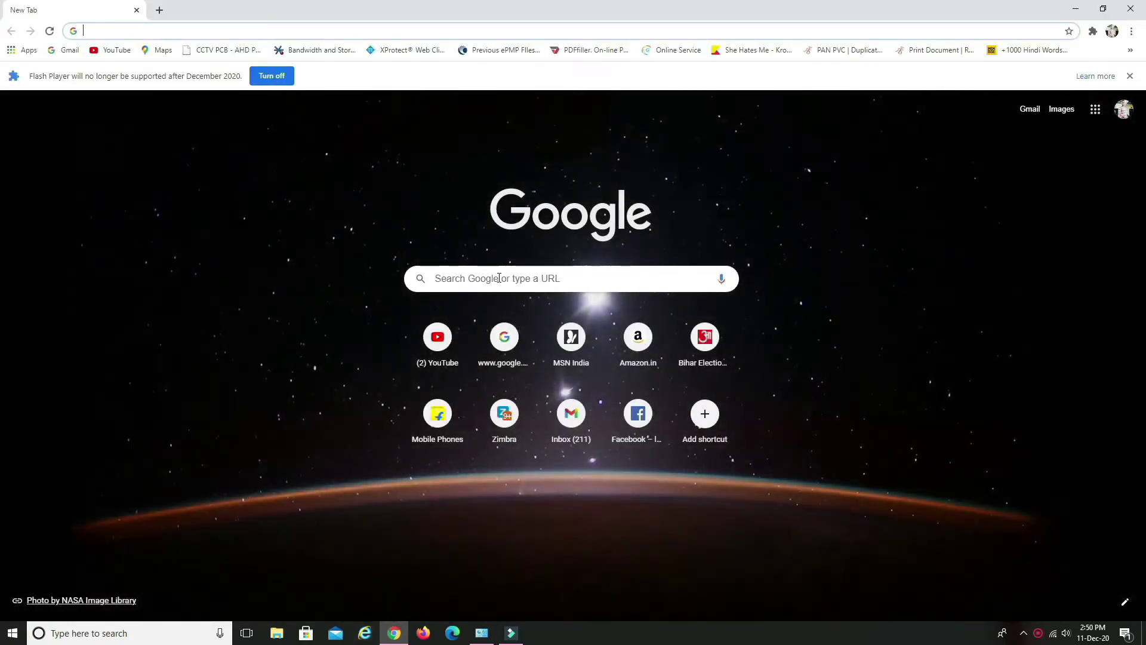
click(500, 278)
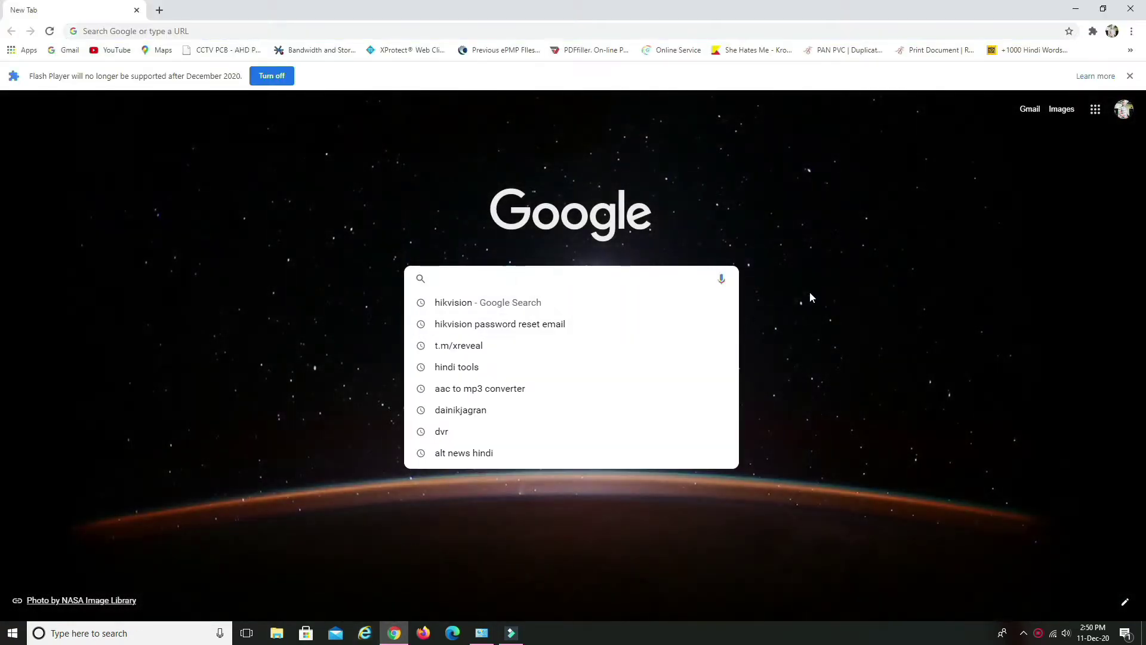
text(hi)
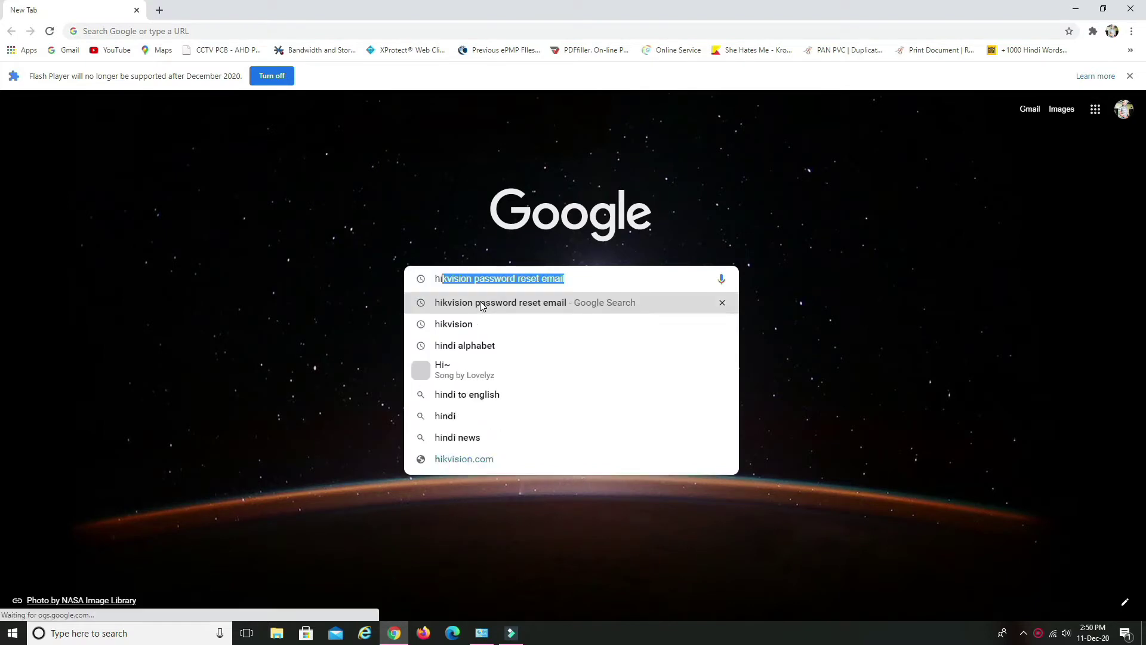
text(kvision)
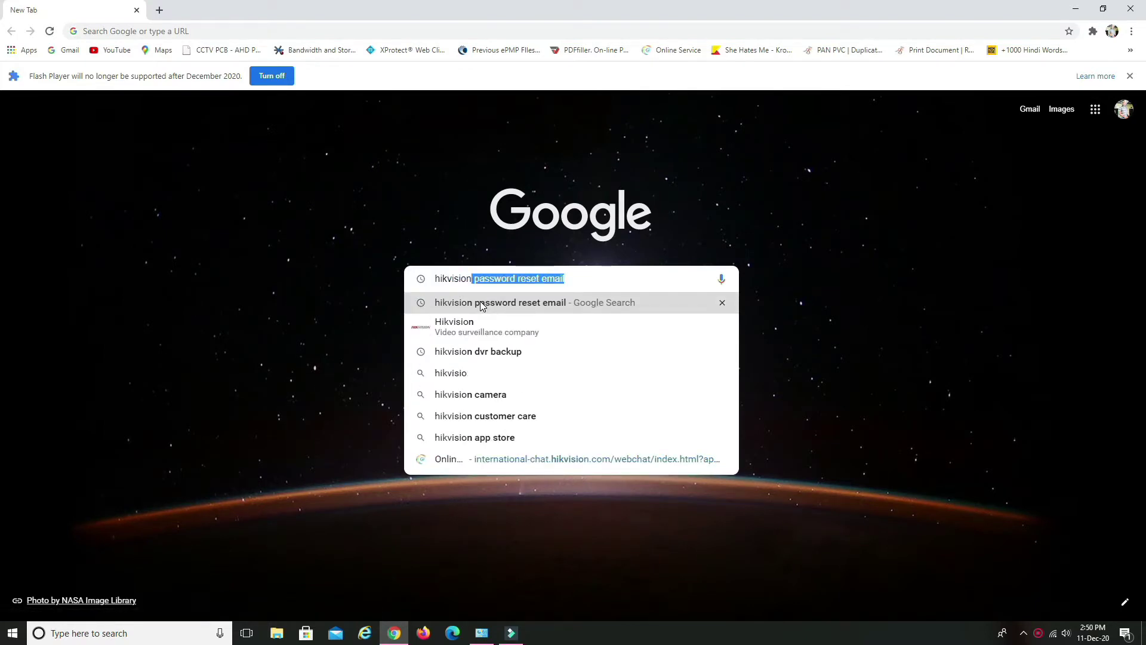
key(Return)
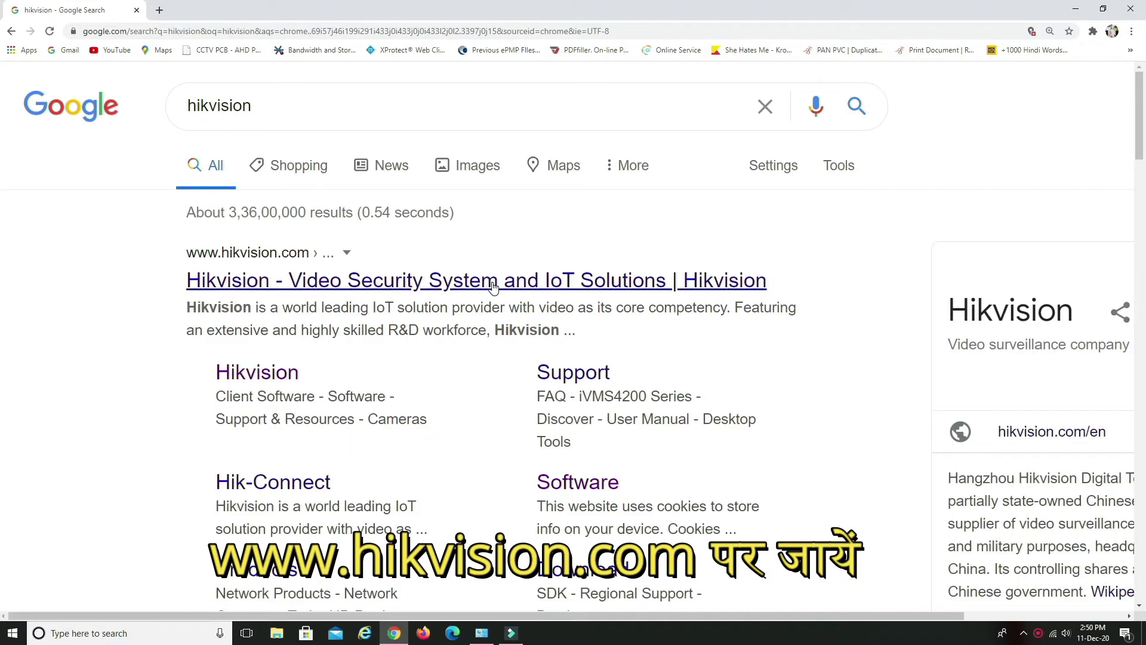
click(344, 287)
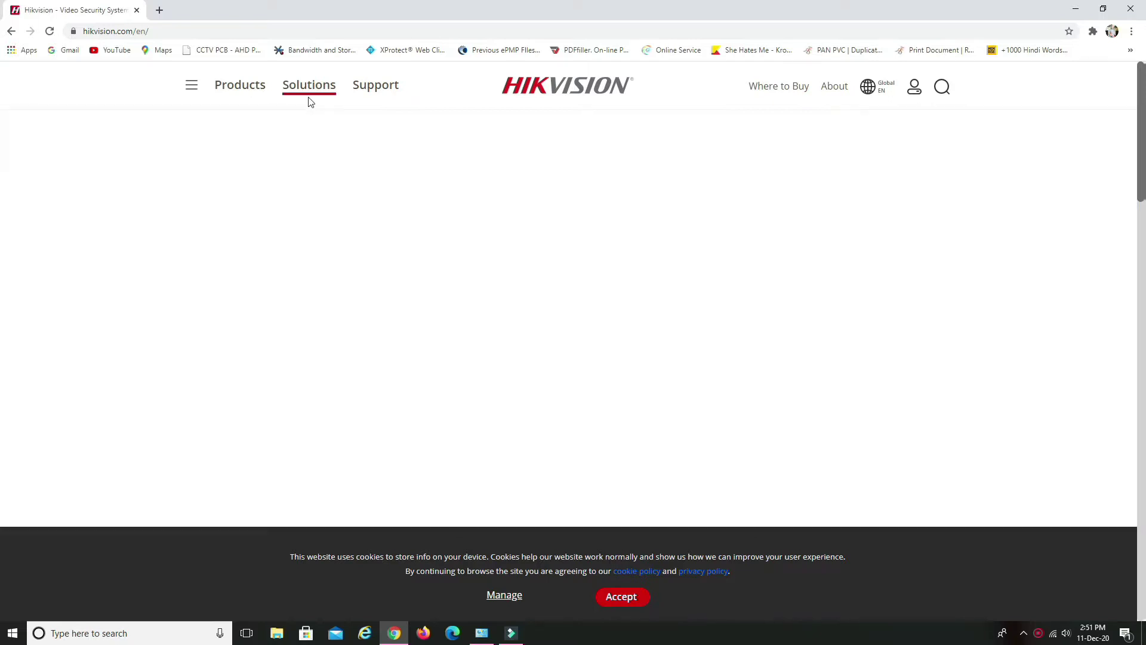
Go to Support › Tools › Desktop Tools and open the SADP for windows page
mouse_move(358, 87)
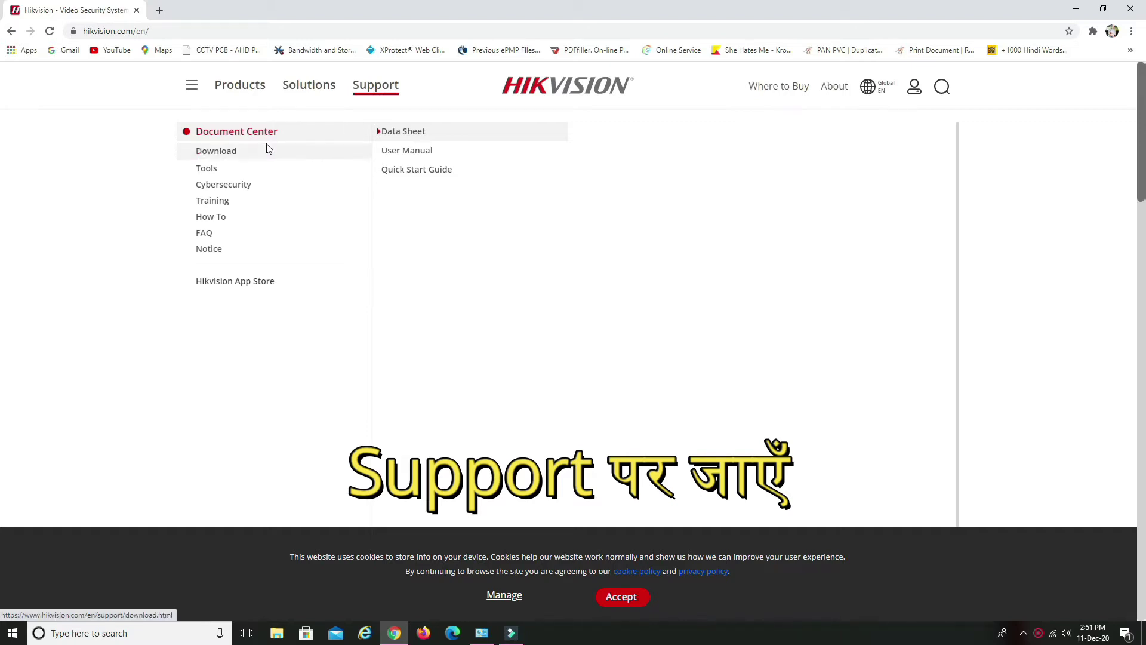
mouse_move(241, 154)
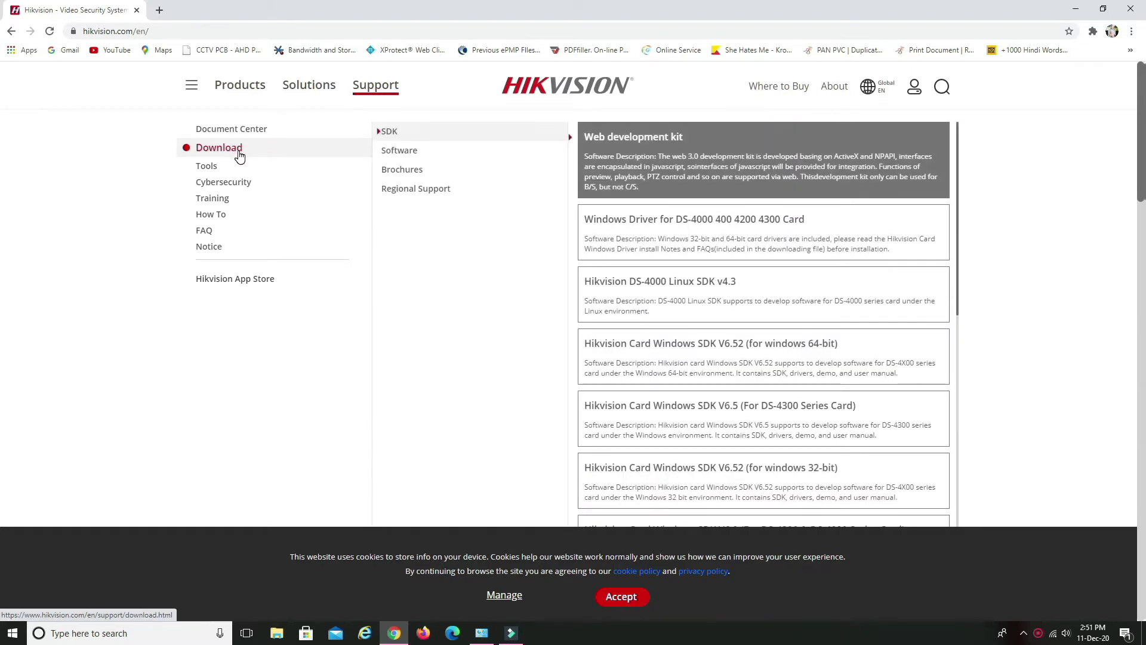
mouse_move(210, 169)
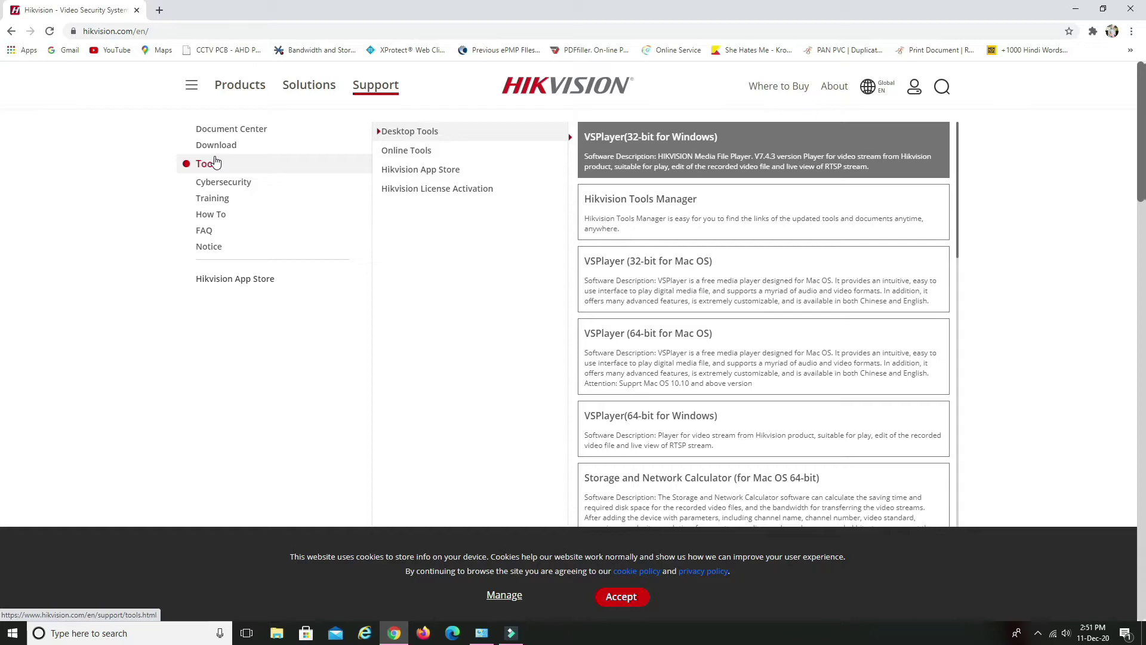
mouse_move(350, 149)
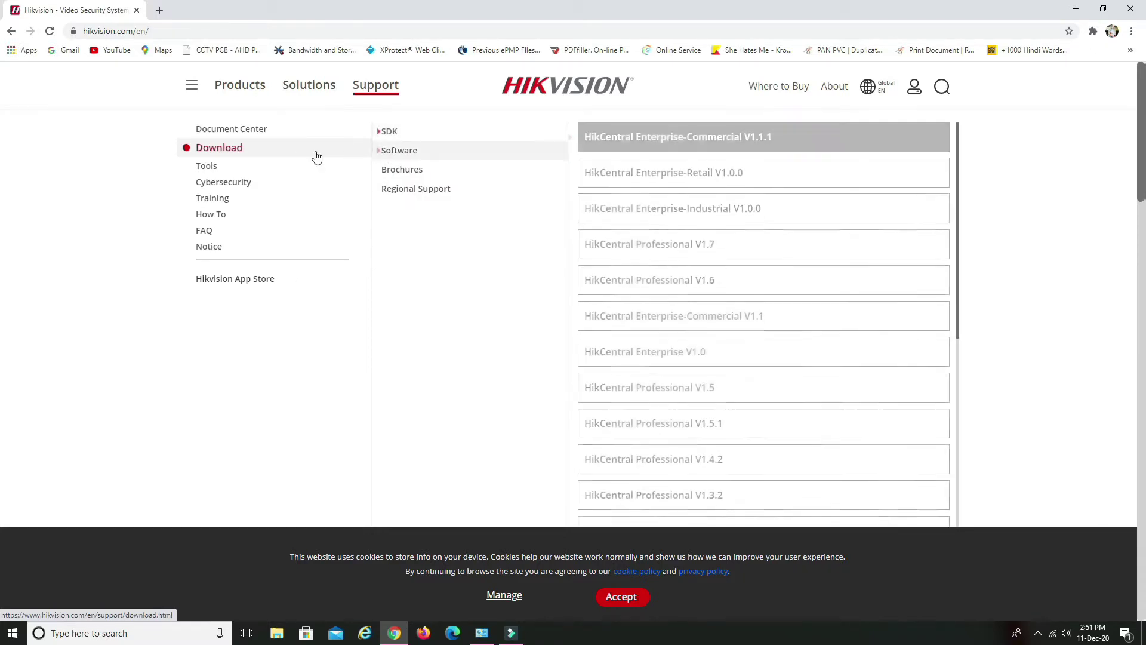
mouse_move(304, 163)
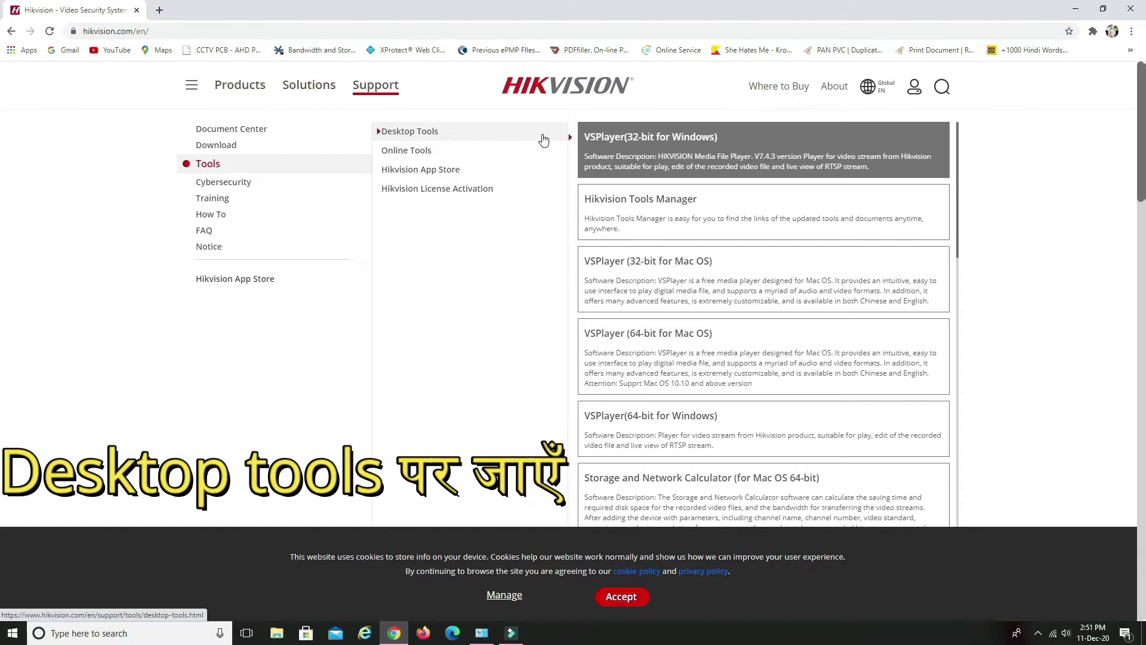
scroll(682, 281, down, 3)
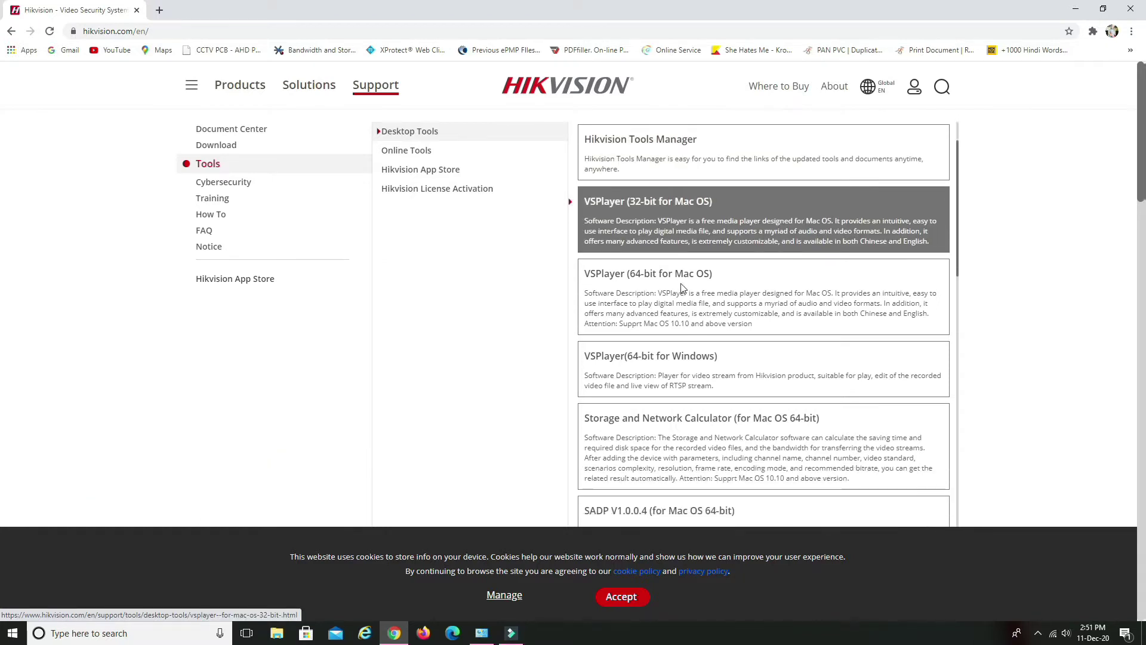
scroll(683, 288, down, 2)
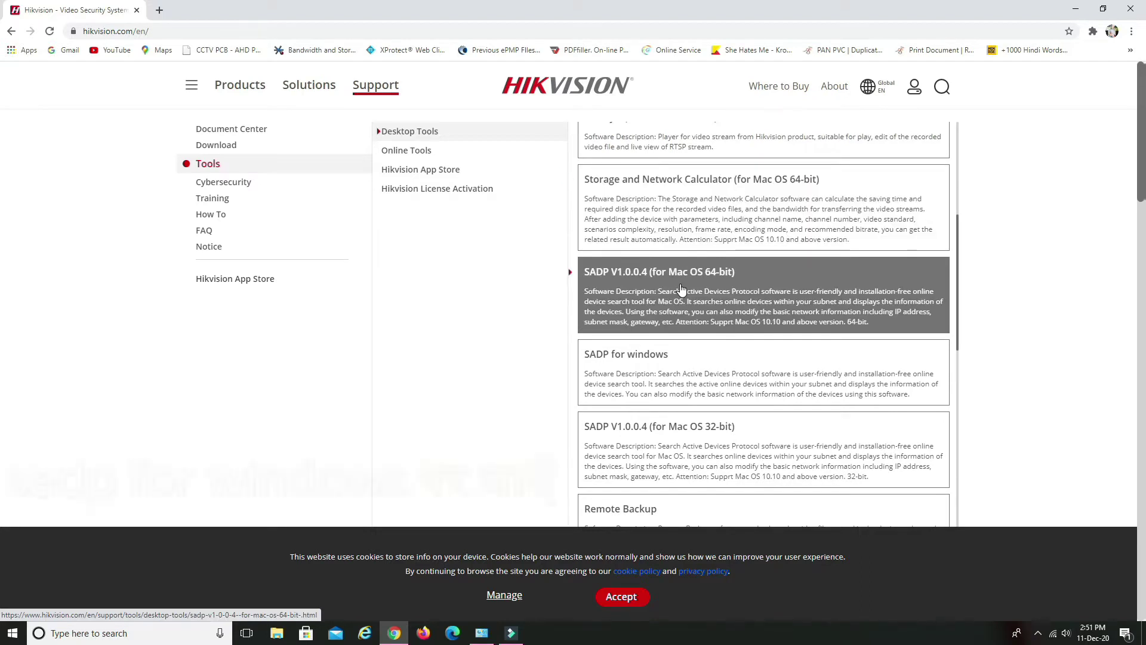
scroll(682, 289, down, 1)
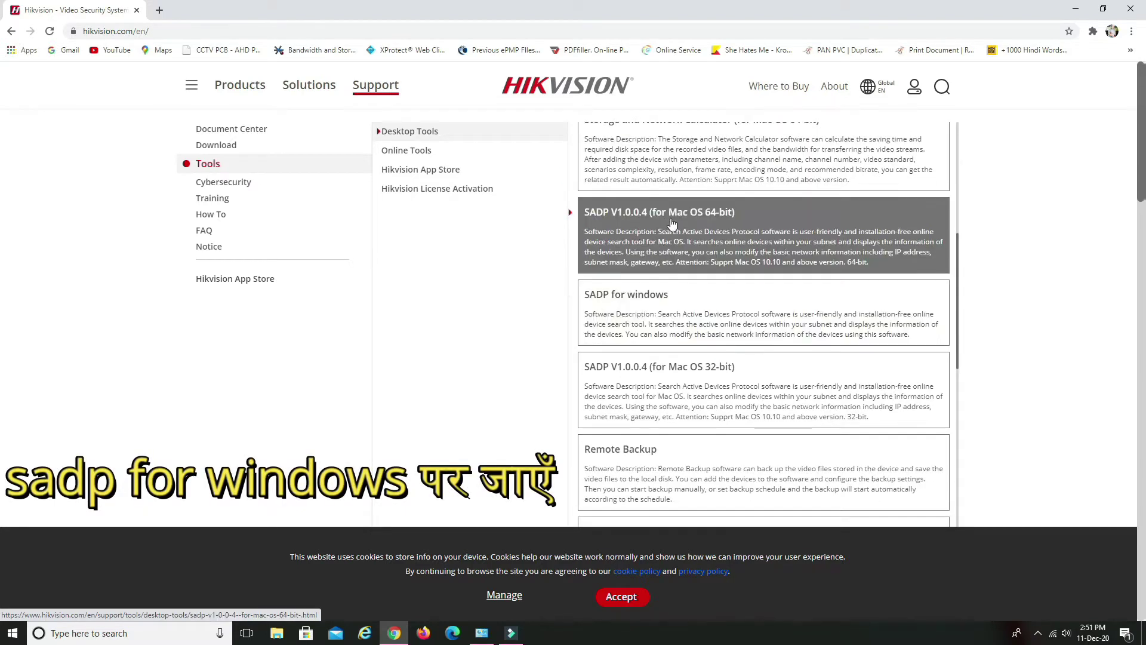
click(673, 302)
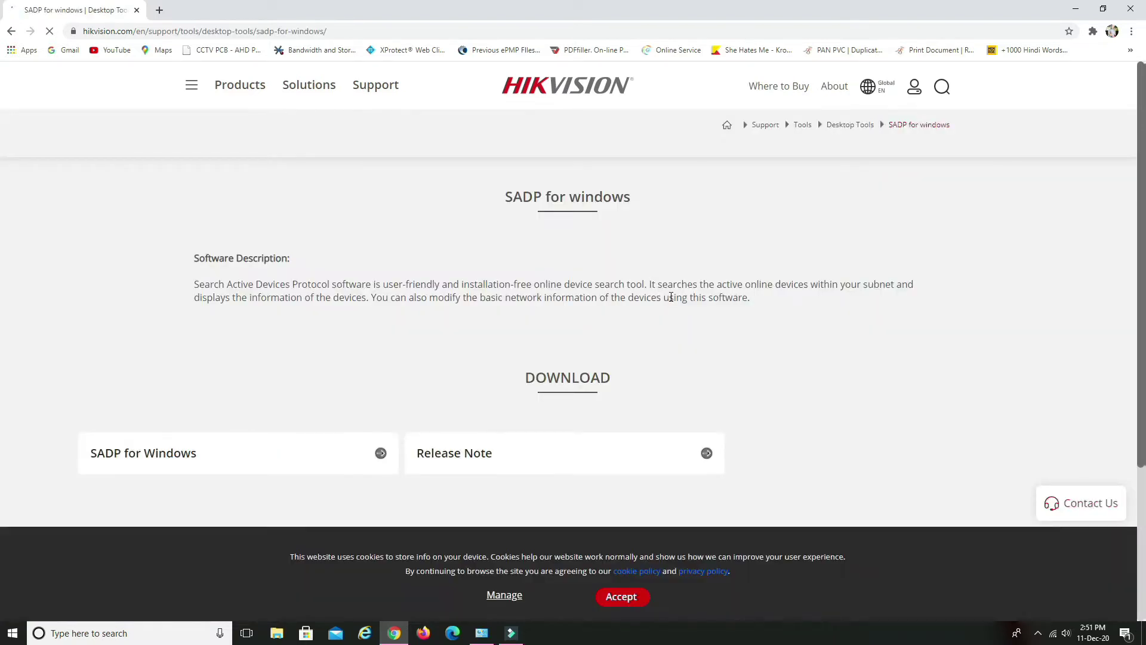
Download SADP for Windows, agreeing to the Materials License Agreement terms
scroll(567, 300, down, 3)
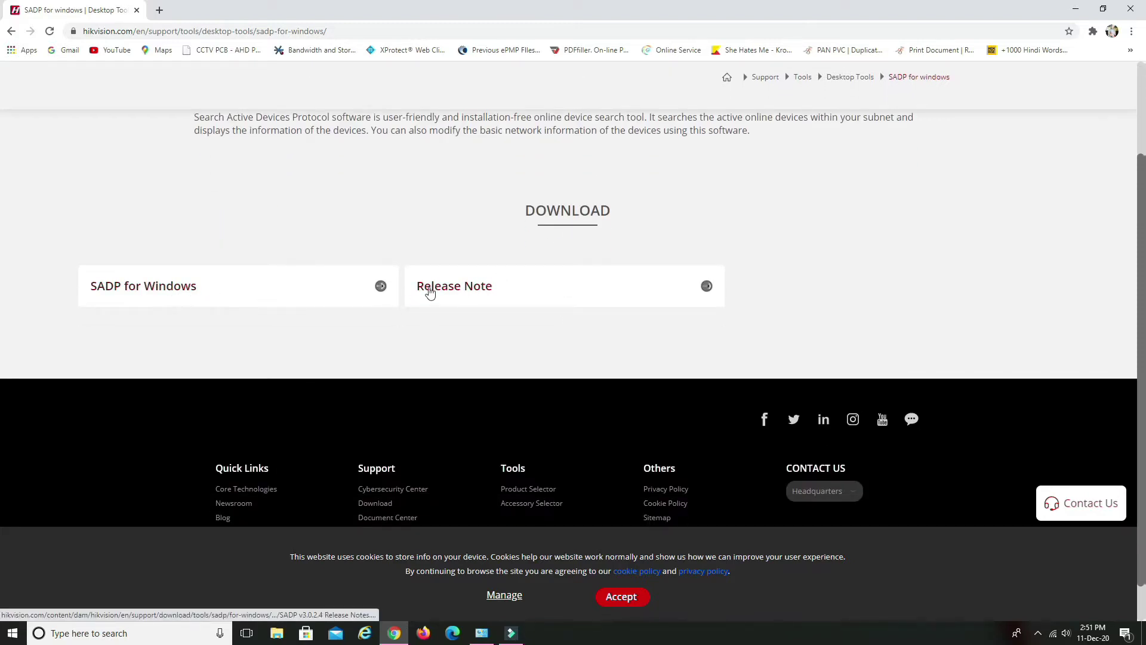
click(381, 287)
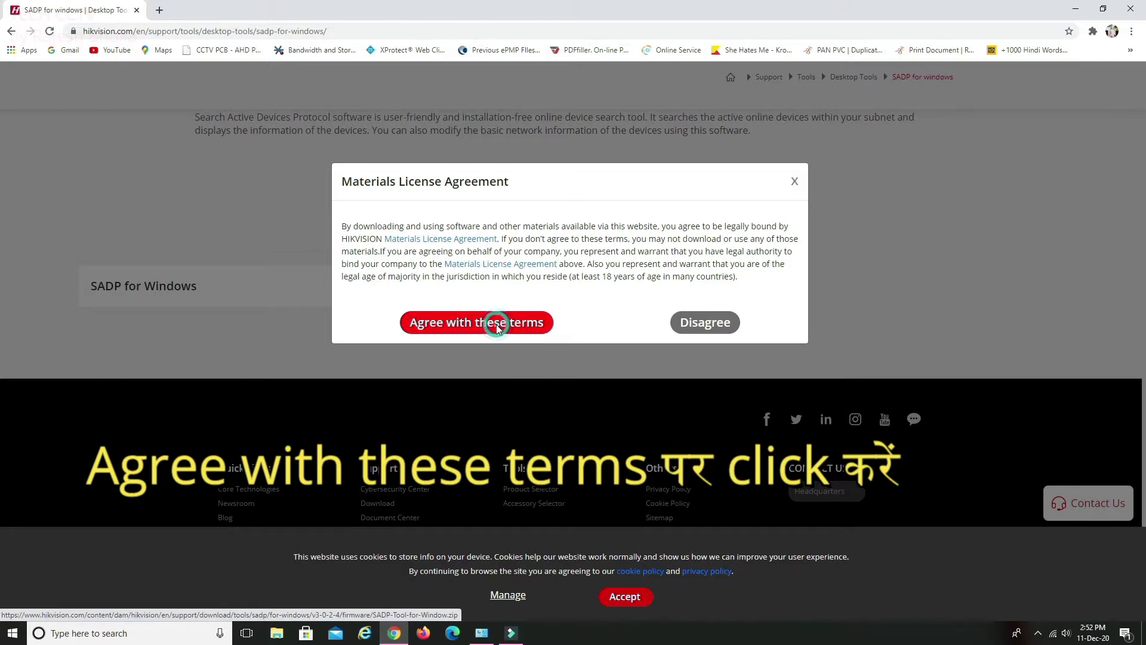
click(498, 326)
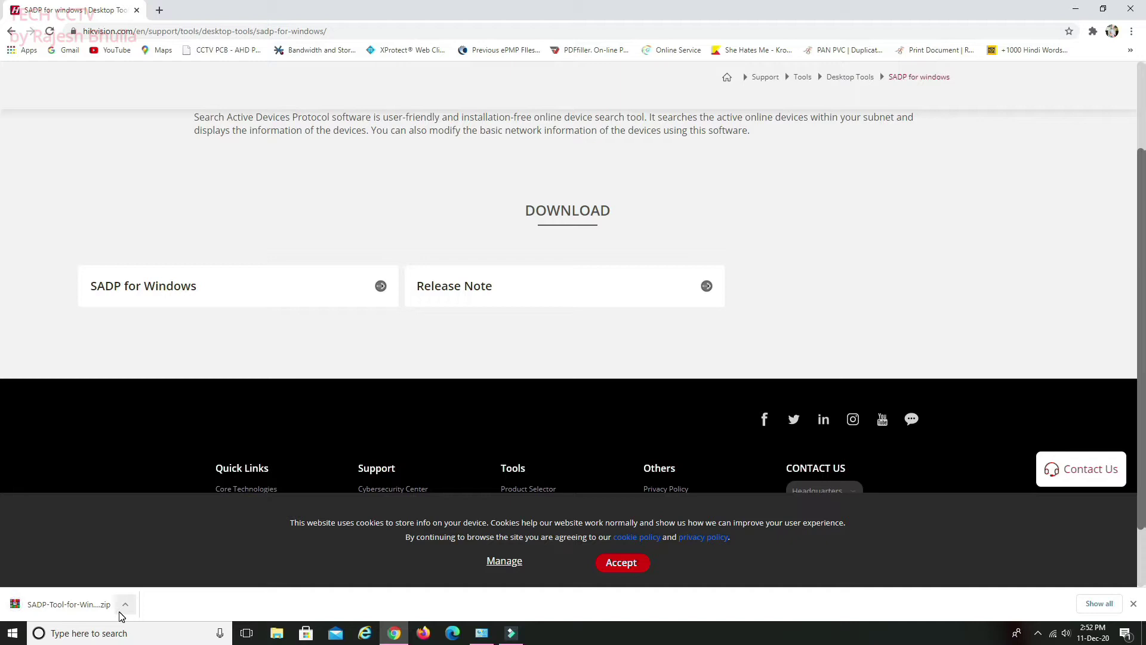
Locate SADP-Tool-for-Window.zip in the Downloads folder and open it in WinRAR
click(126, 608)
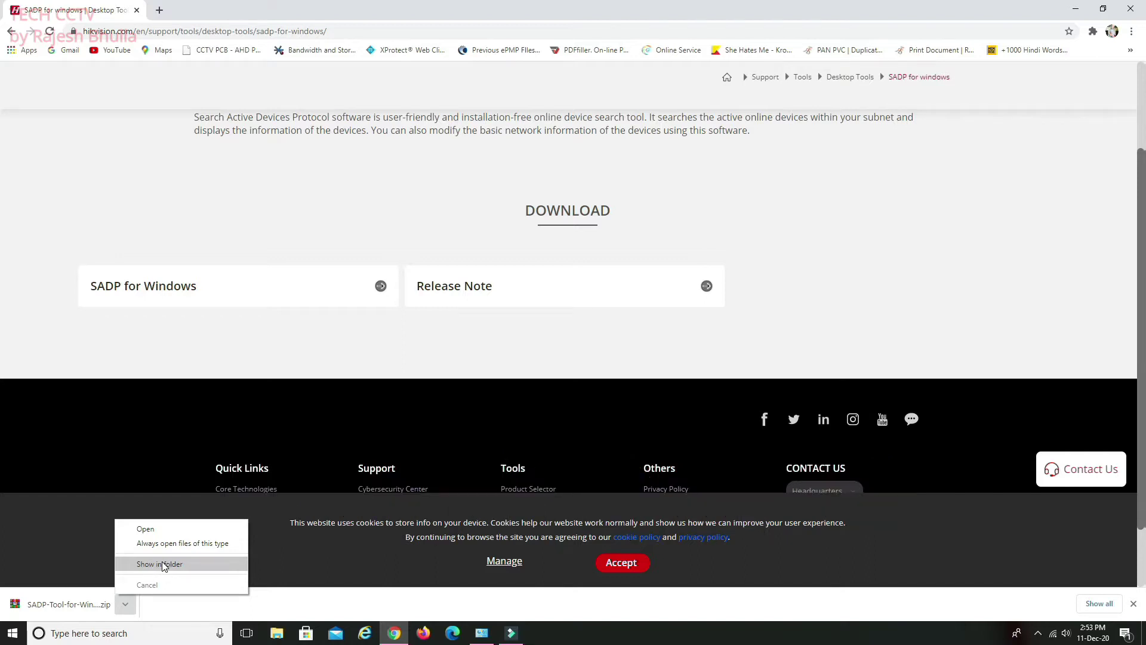
click(160, 564)
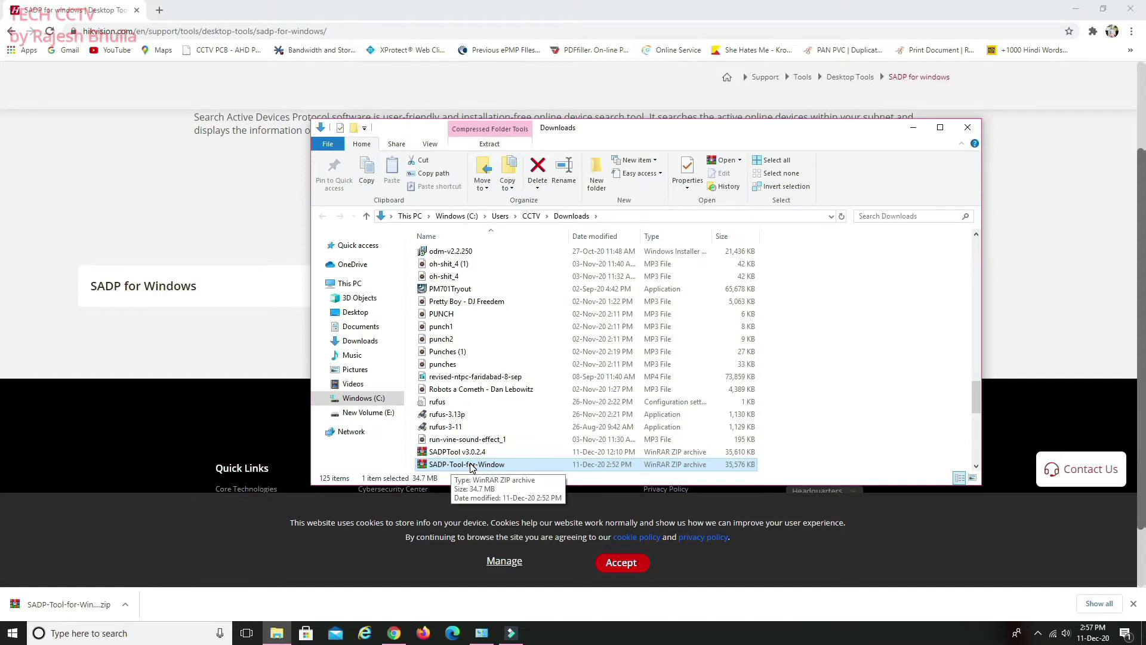
double_click(471, 465)
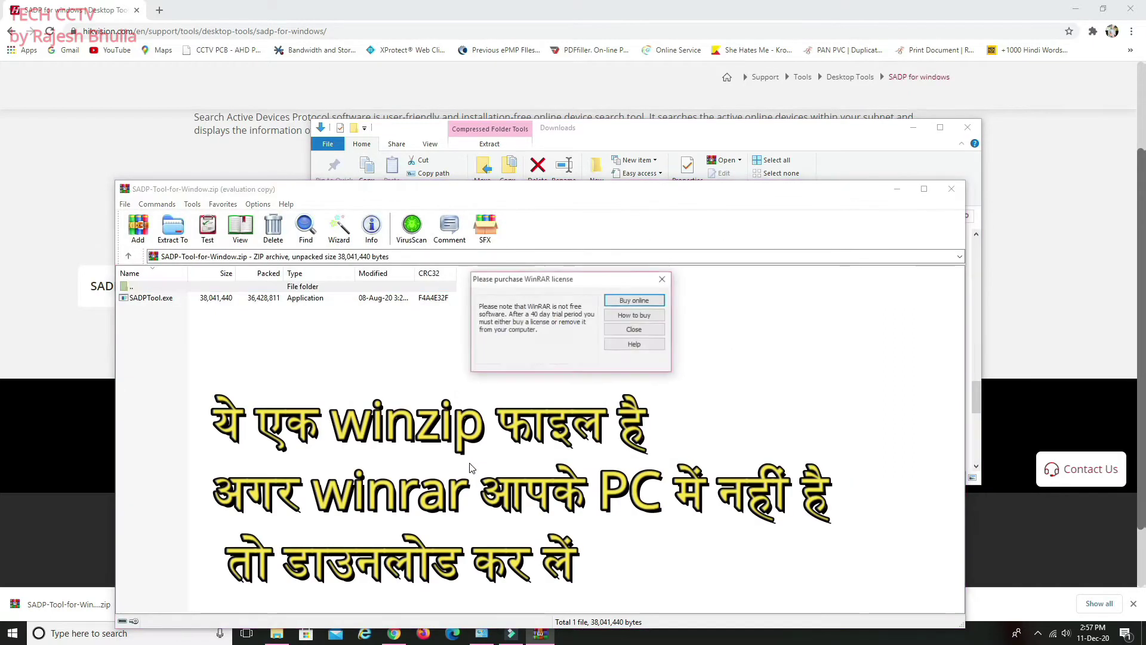
Dismiss WinRAR's purchase reminder and run SADPTool.exe from the archive
click(662, 278)
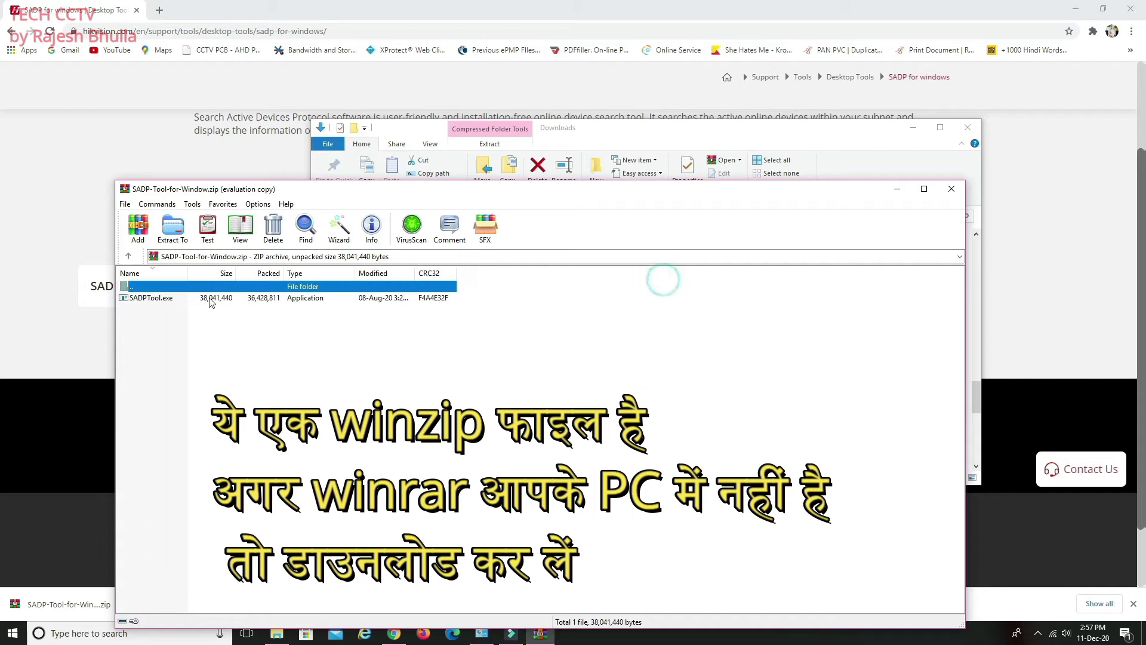
click(136, 300)
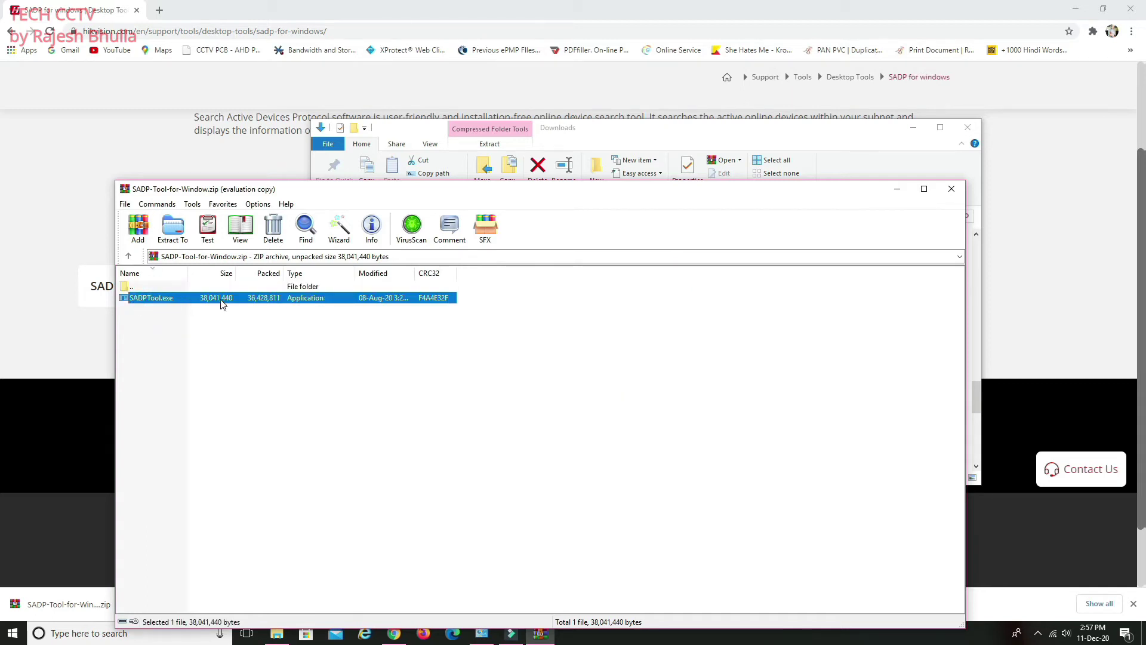
double_click(225, 302)
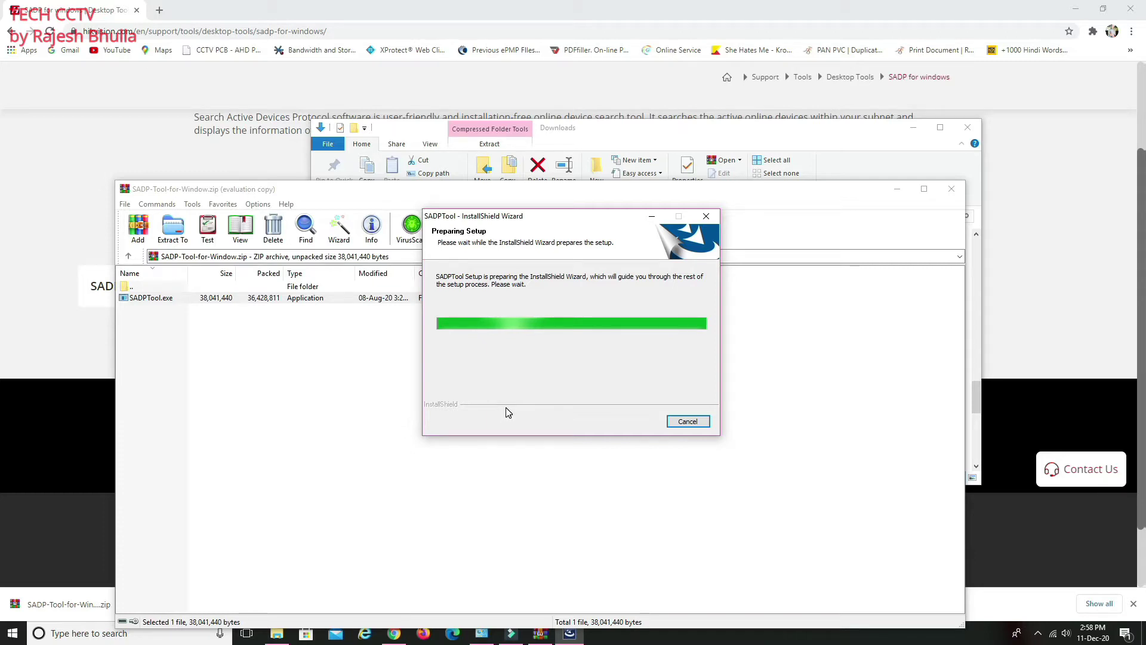
Install SADPTool in English at the default location with a desktop shortcut, then launch it
click(637, 422)
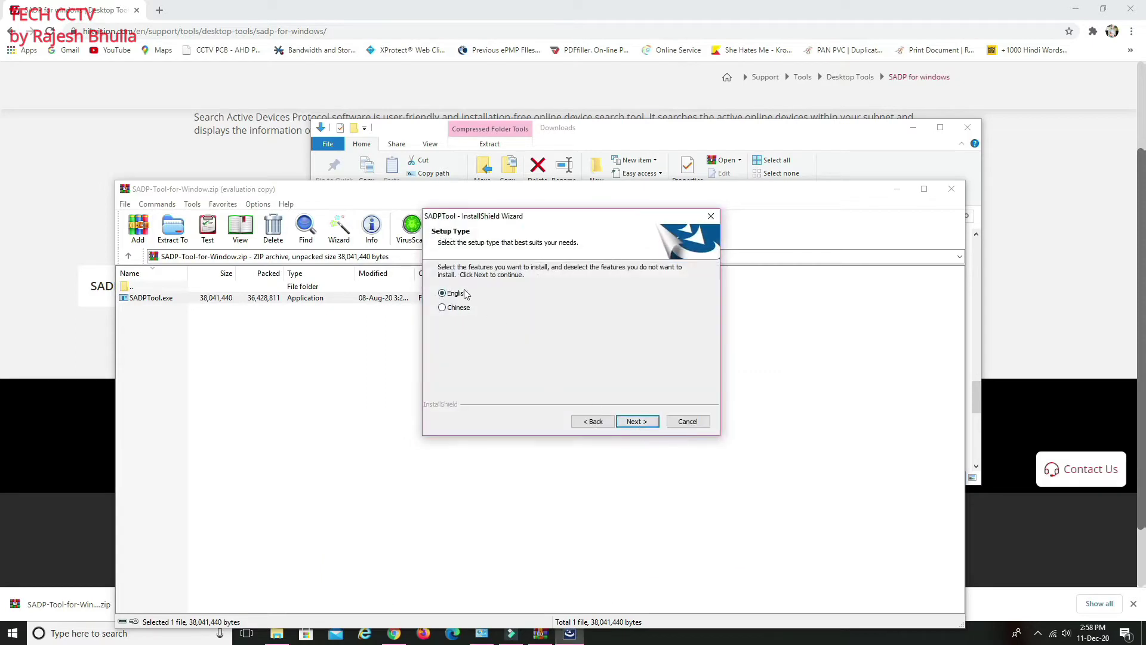
click(636, 422)
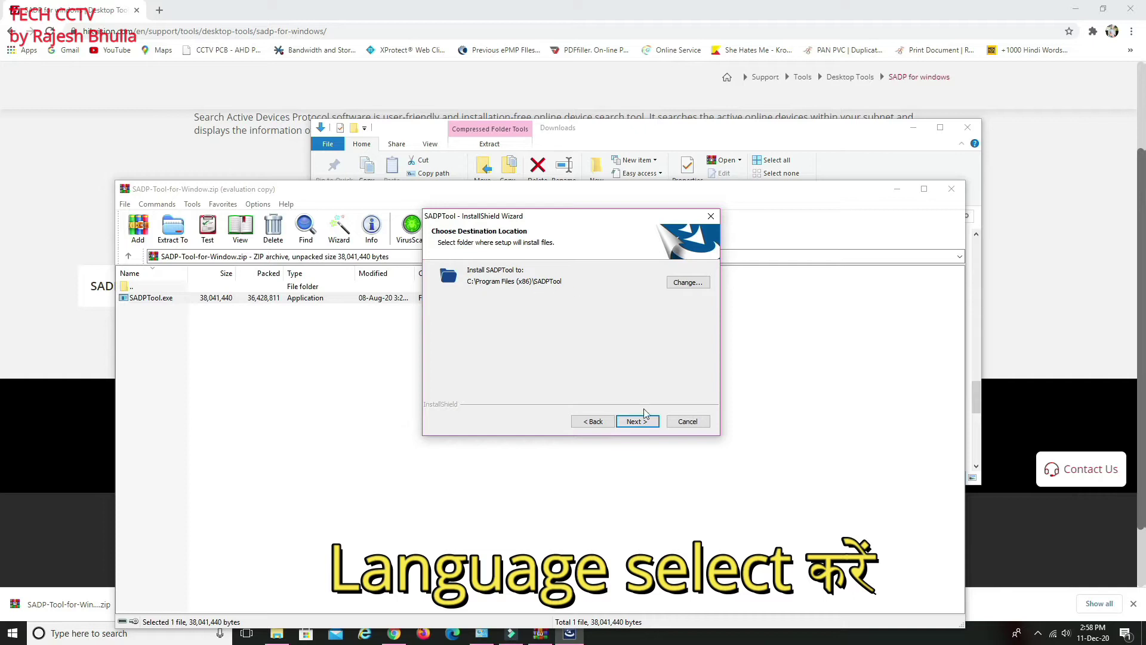
click(647, 422)
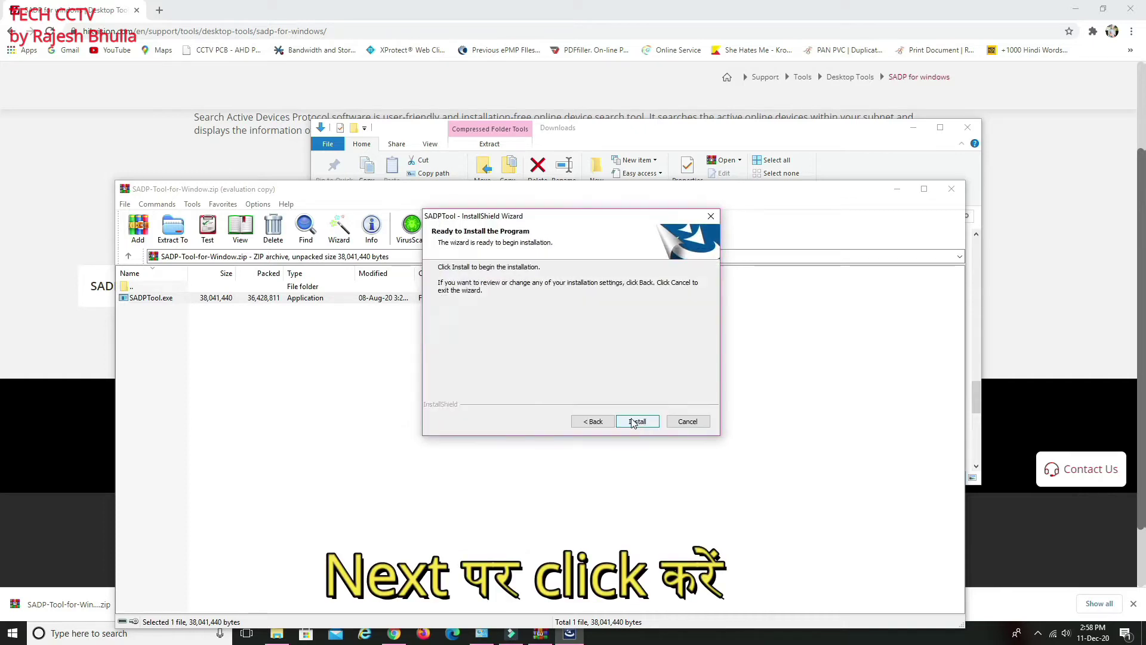
click(632, 425)
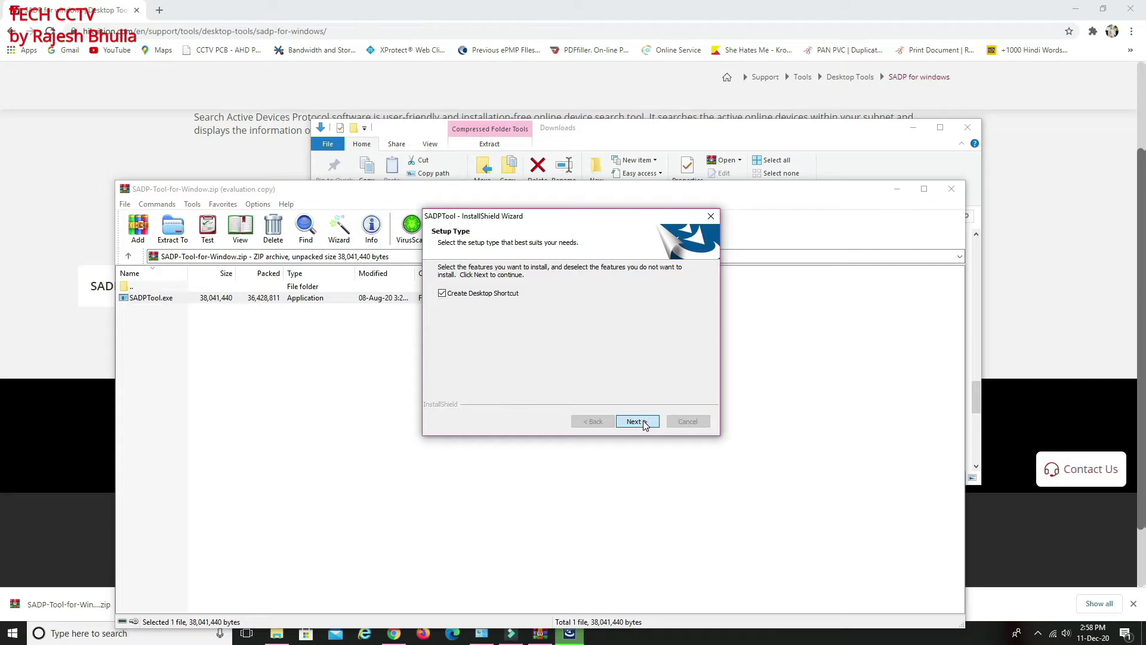
click(636, 421)
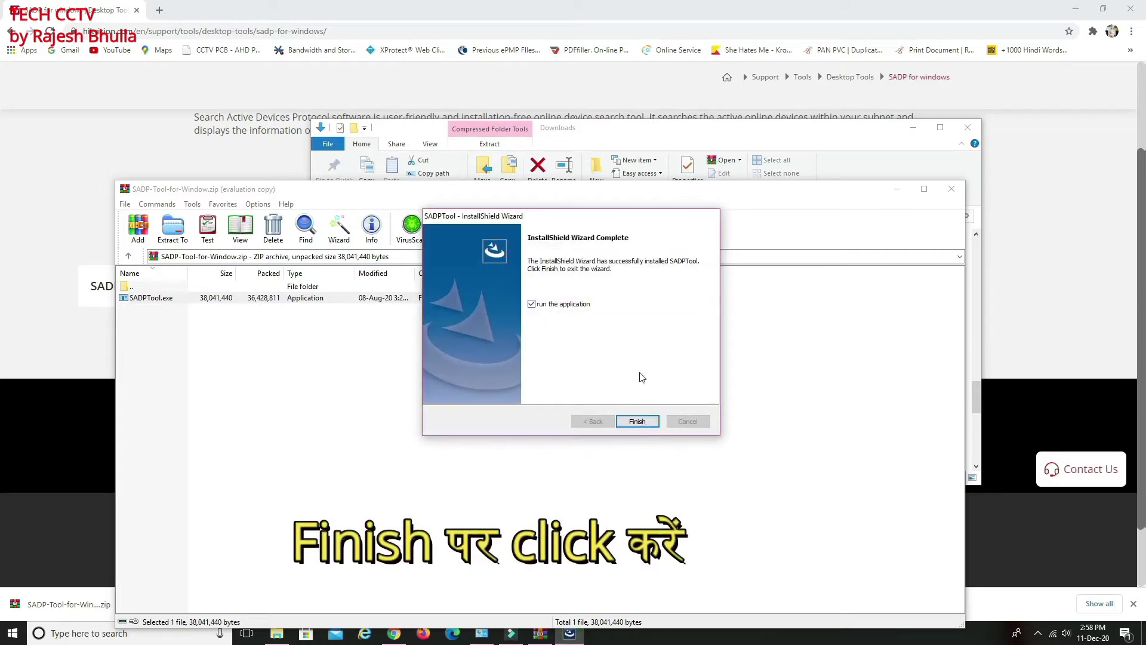
click(637, 421)
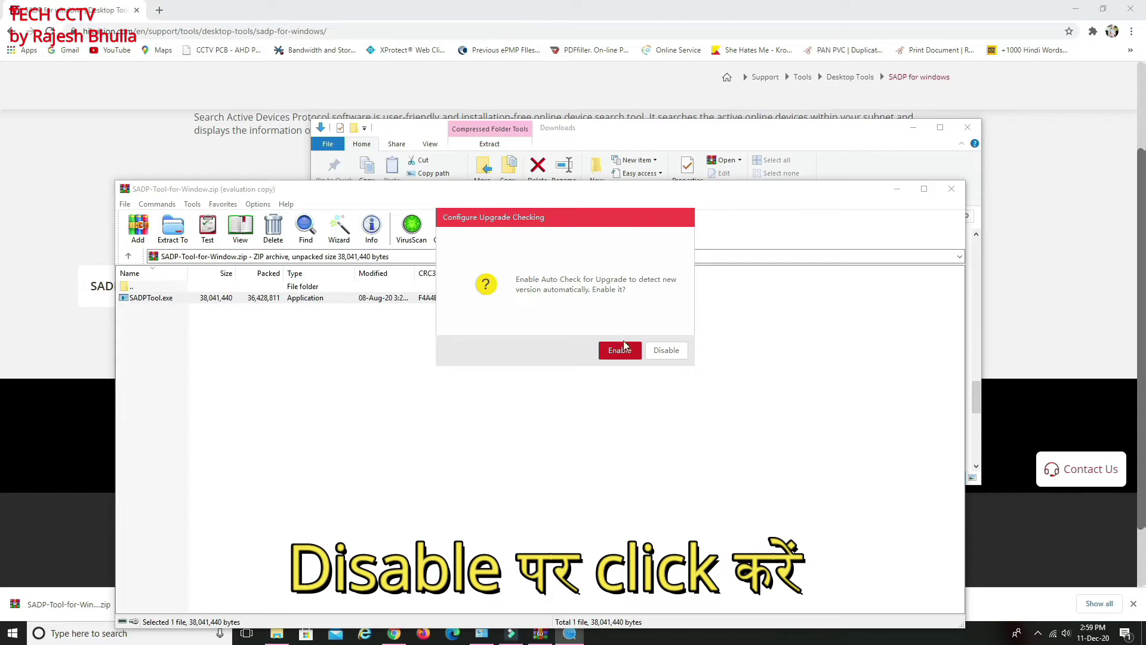
Disable upgrade checking, tick DS-7716NI-E4 at 10.0.1.187, and start its Forgot Password reset
click(667, 352)
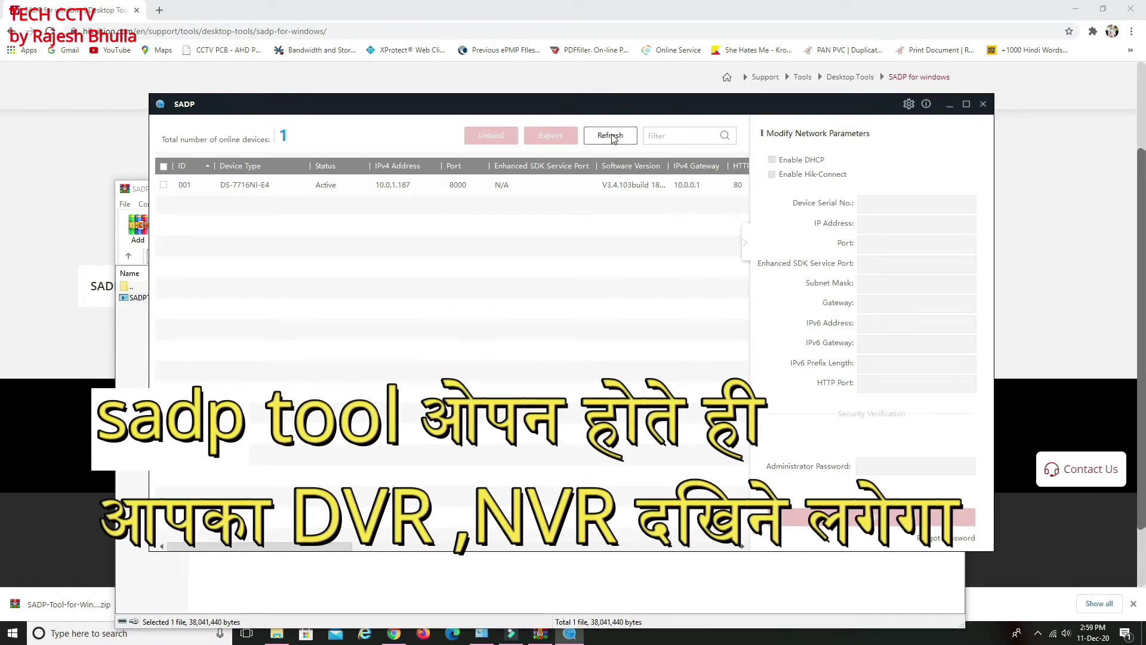
click(285, 186)
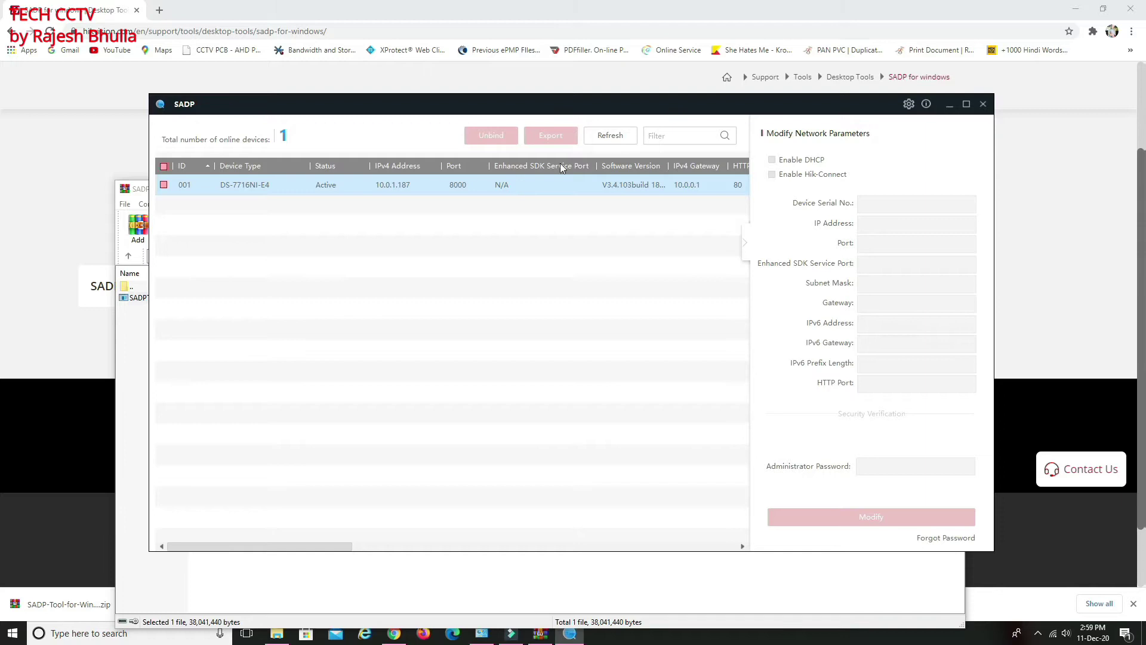
click(165, 186)
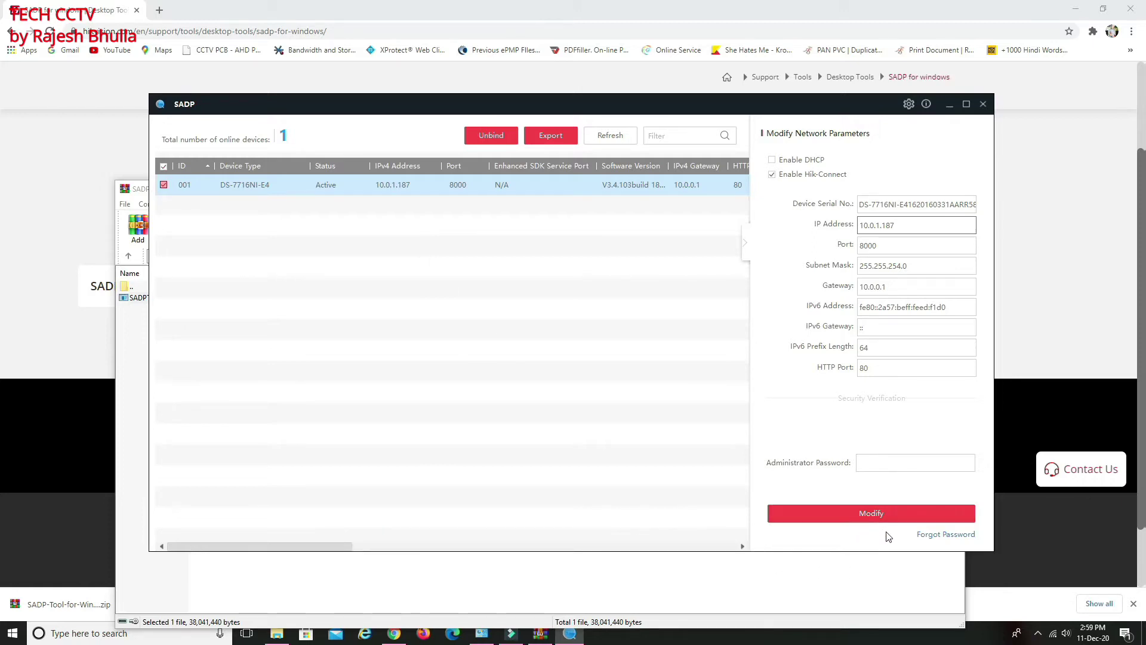
click(945, 534)
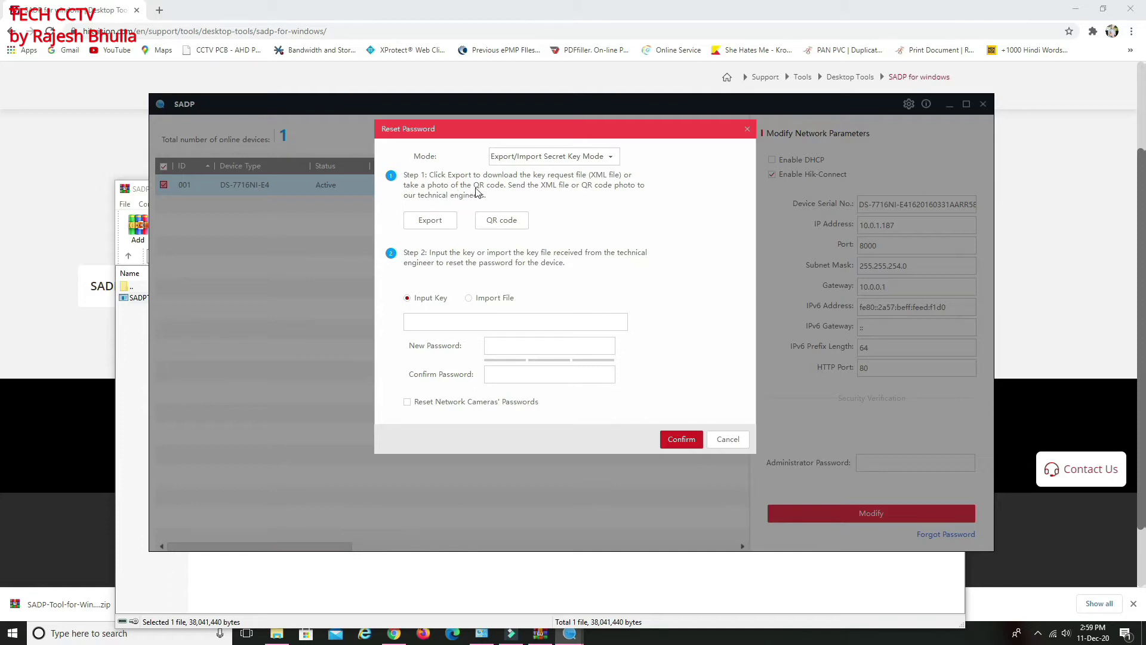
Display the device's reset QR code and begin exporting the key request file
click(508, 225)
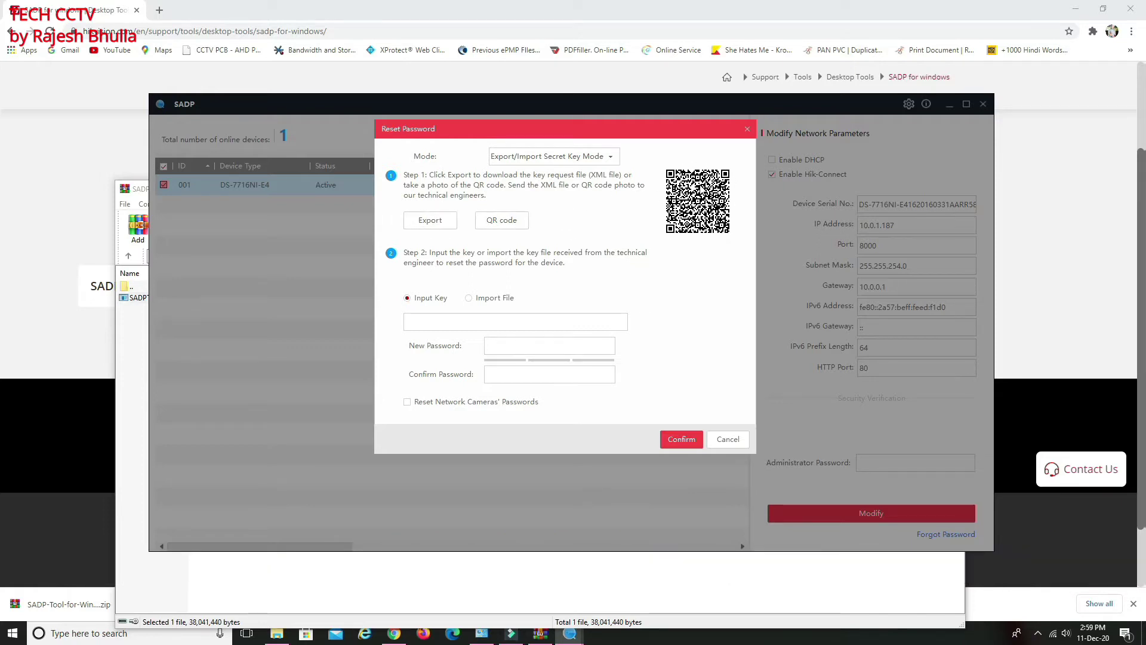
click(429, 224)
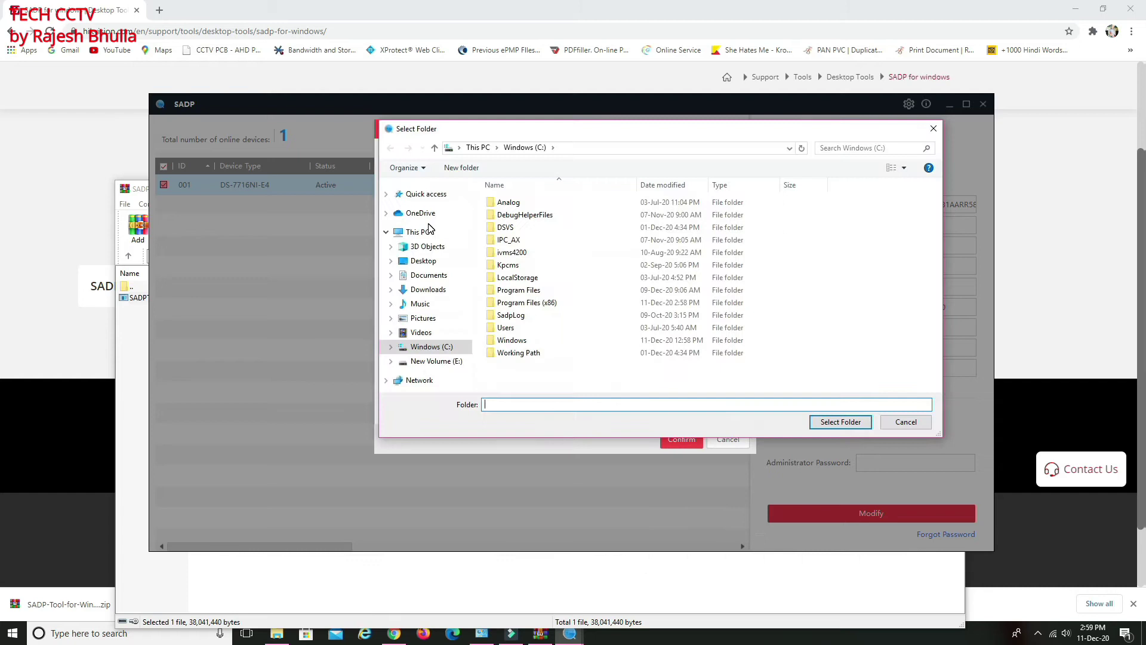
Create a 'reset pass' folder on the Desktop and choose it as the key file location
click(439, 263)
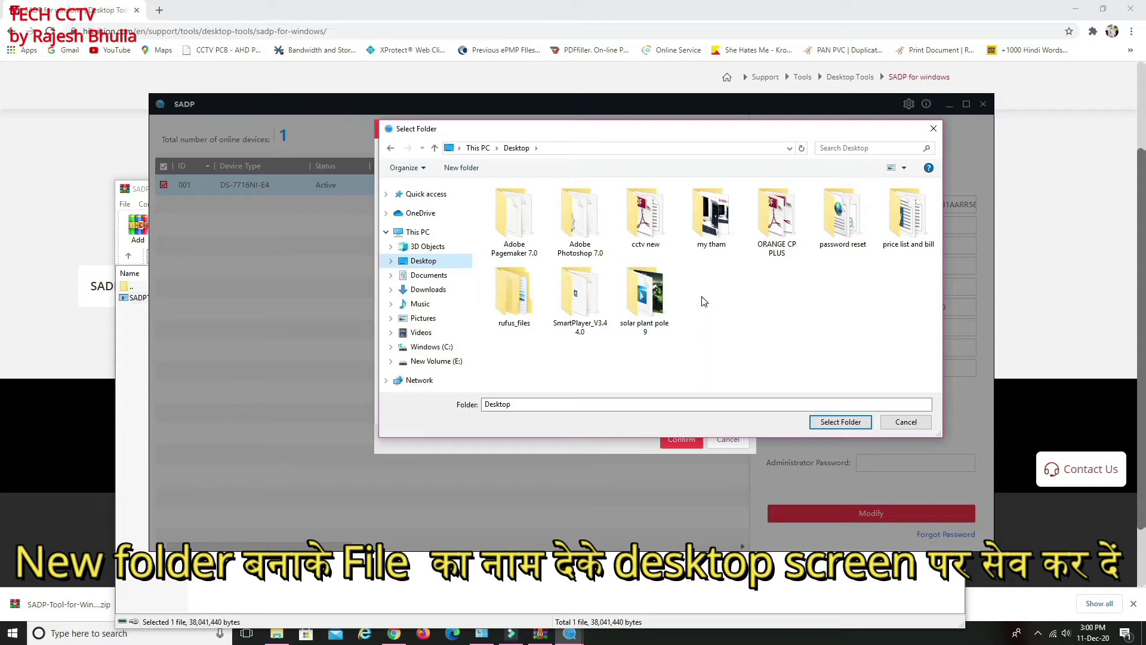
right_click(728, 311)
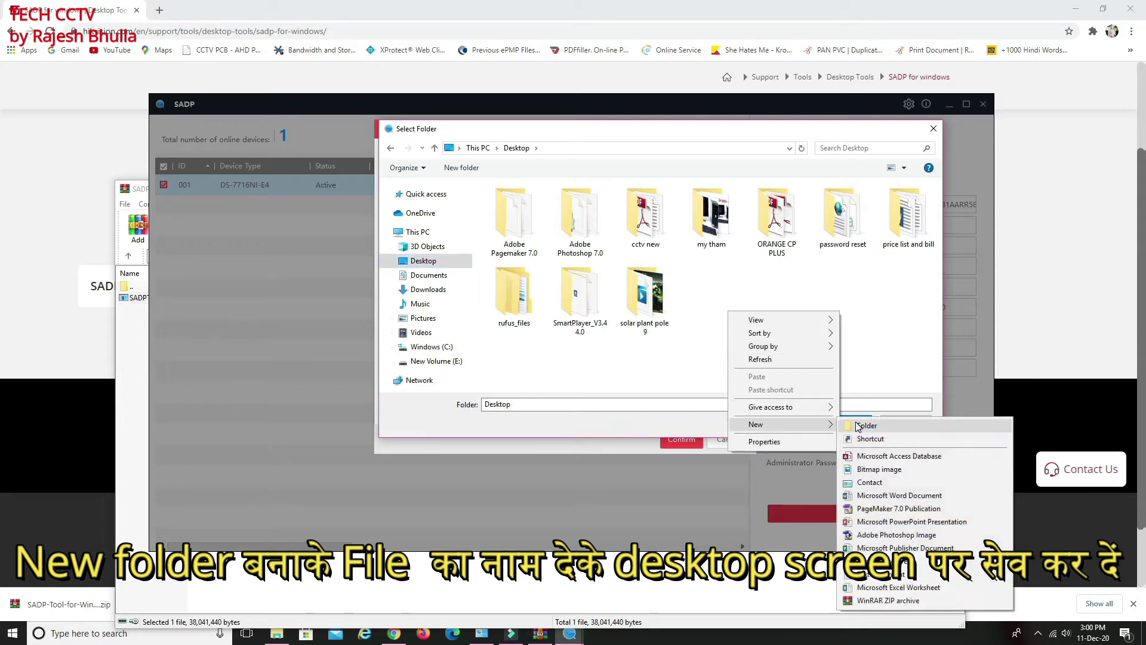
click(859, 425)
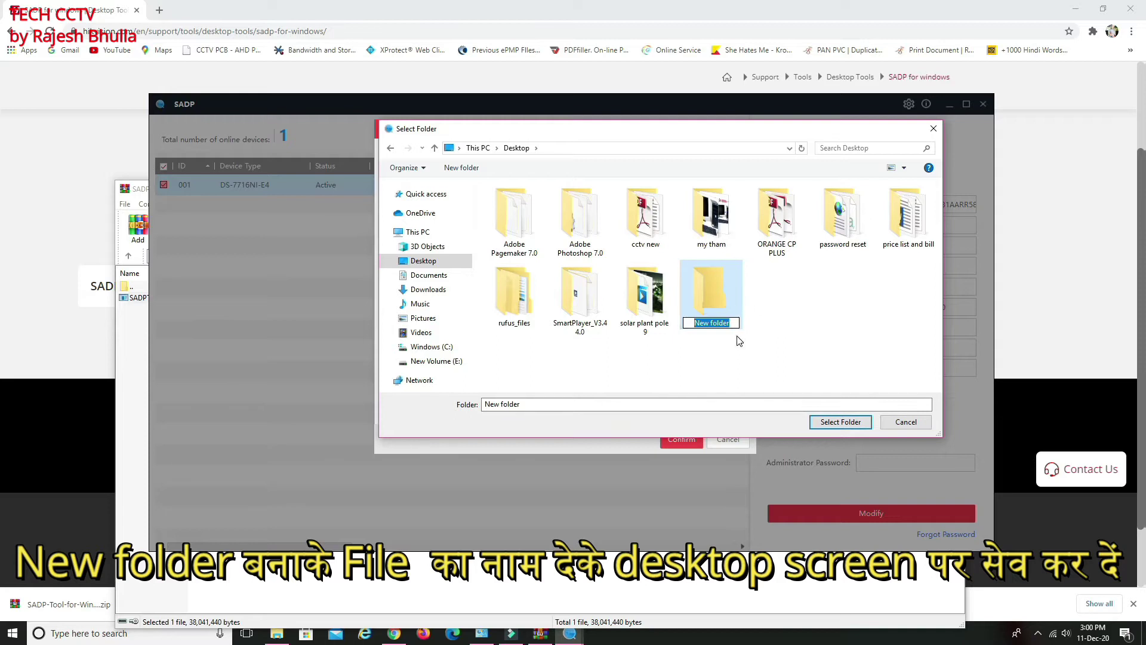
text(reset pass)
click(763, 327)
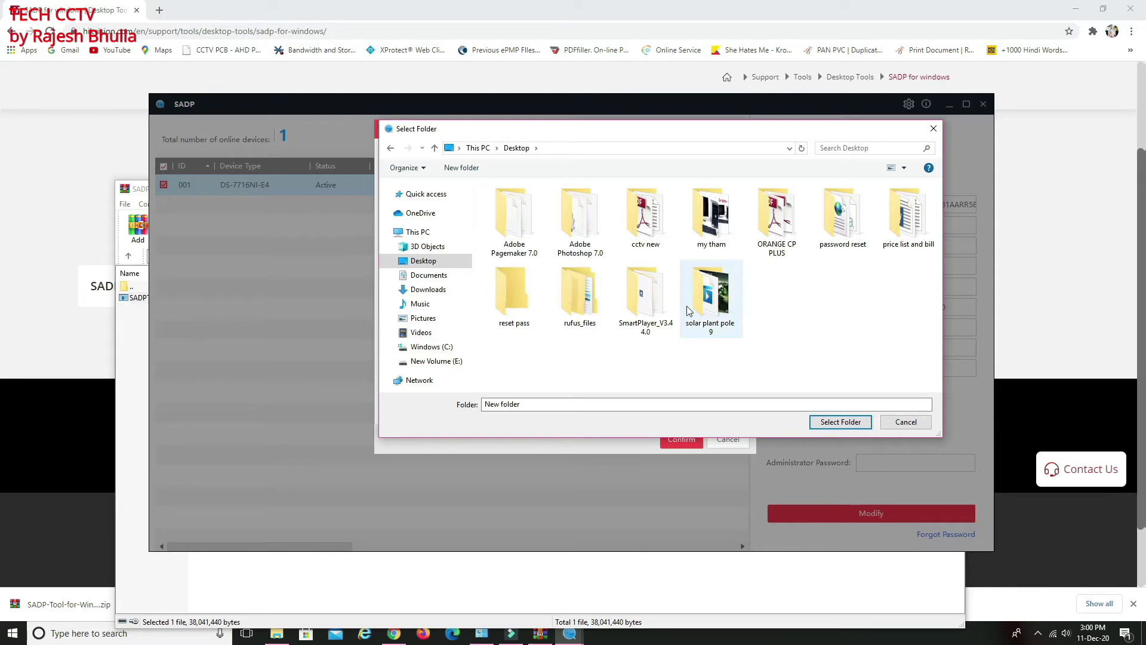
click(514, 300)
double_click(513, 296)
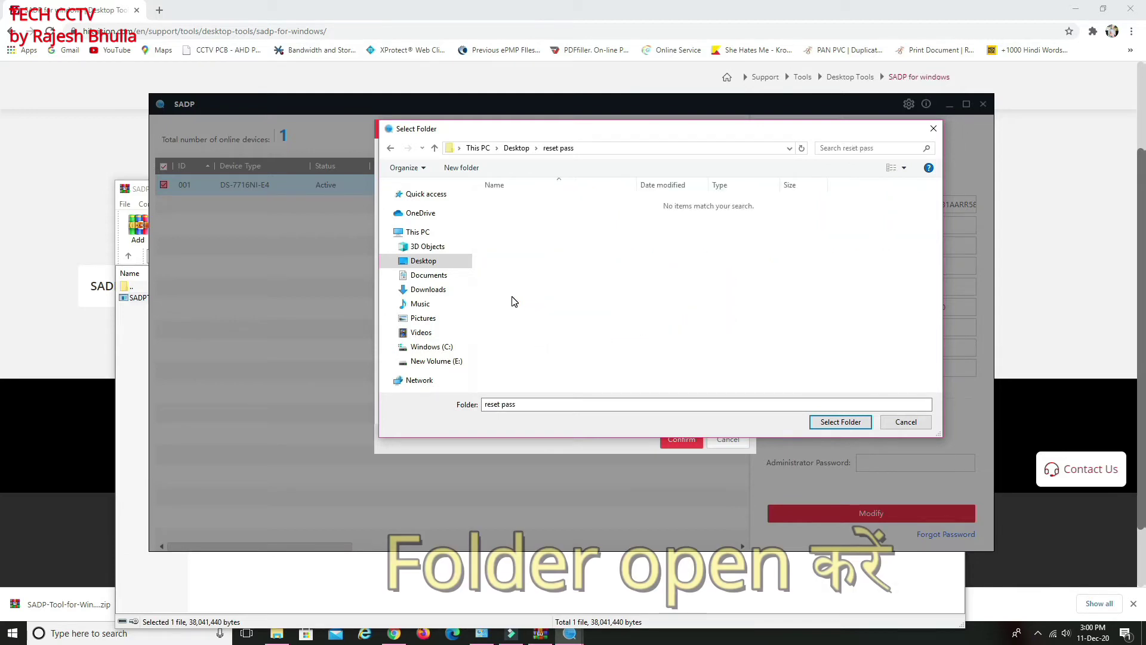
click(840, 422)
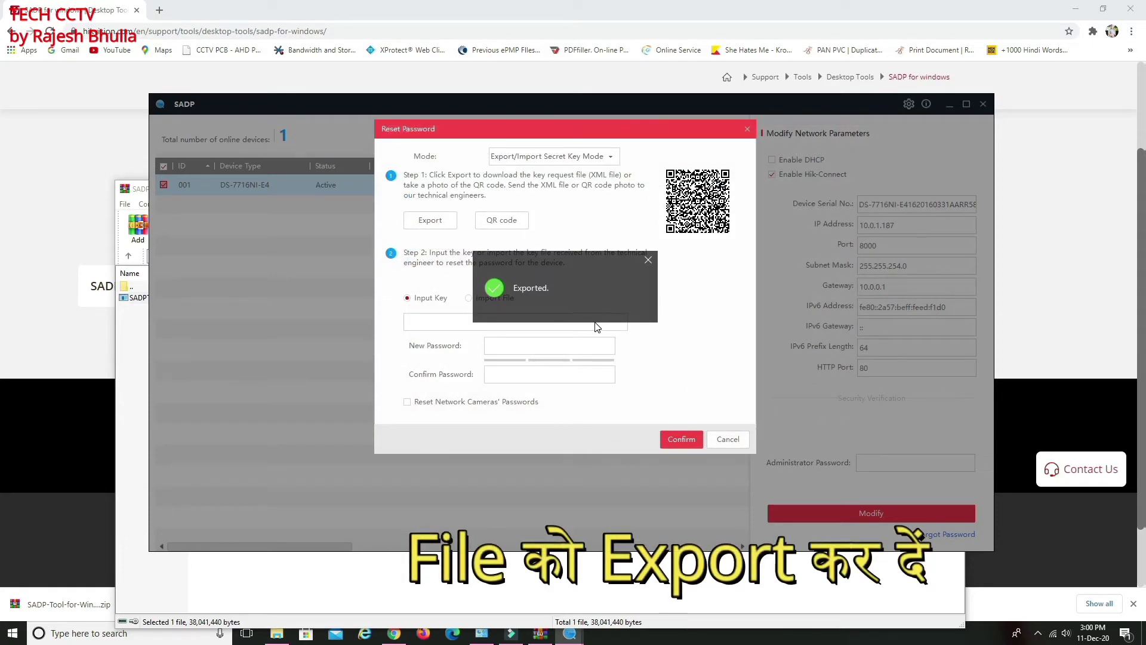
Try confirming the reset with the key field still empty, then bring Chrome to the front
click(685, 444)
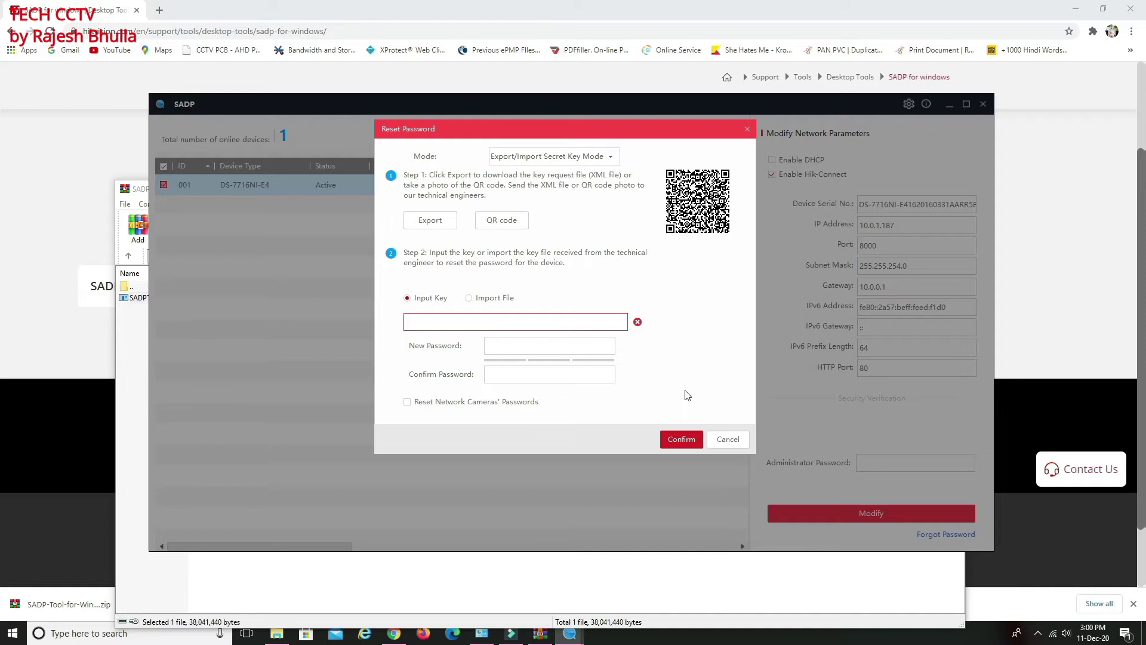
click(394, 635)
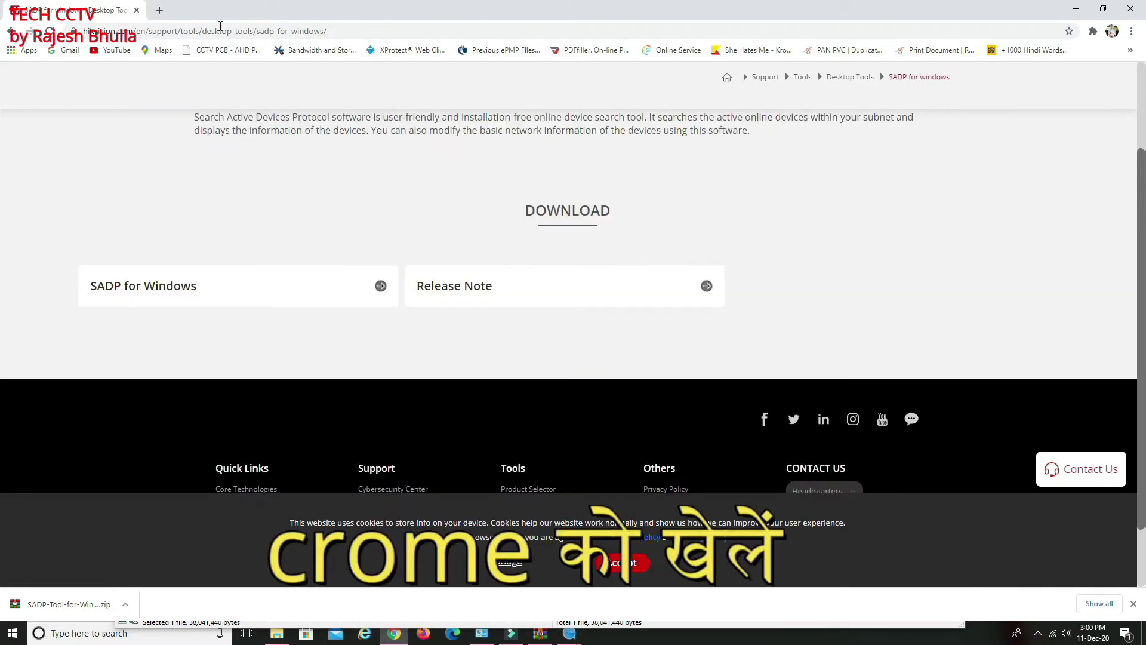
Replace the SADP download page with gmail.com to load the signed-in inbox
click(362, 30)
triple_click(361, 30)
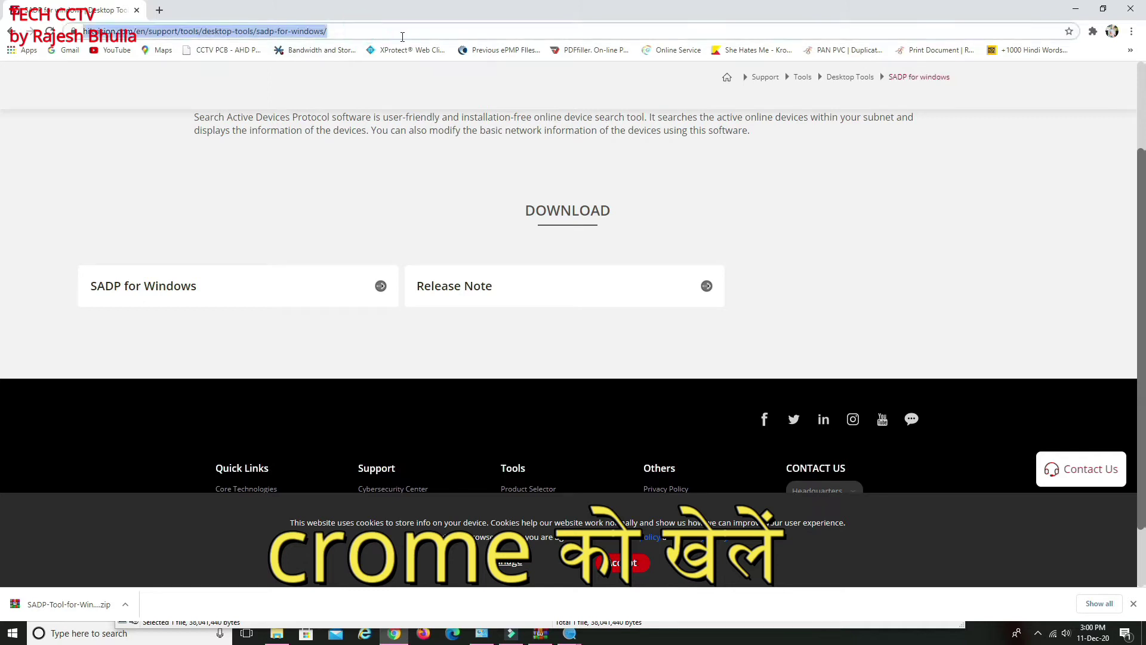
text(gmail.co)
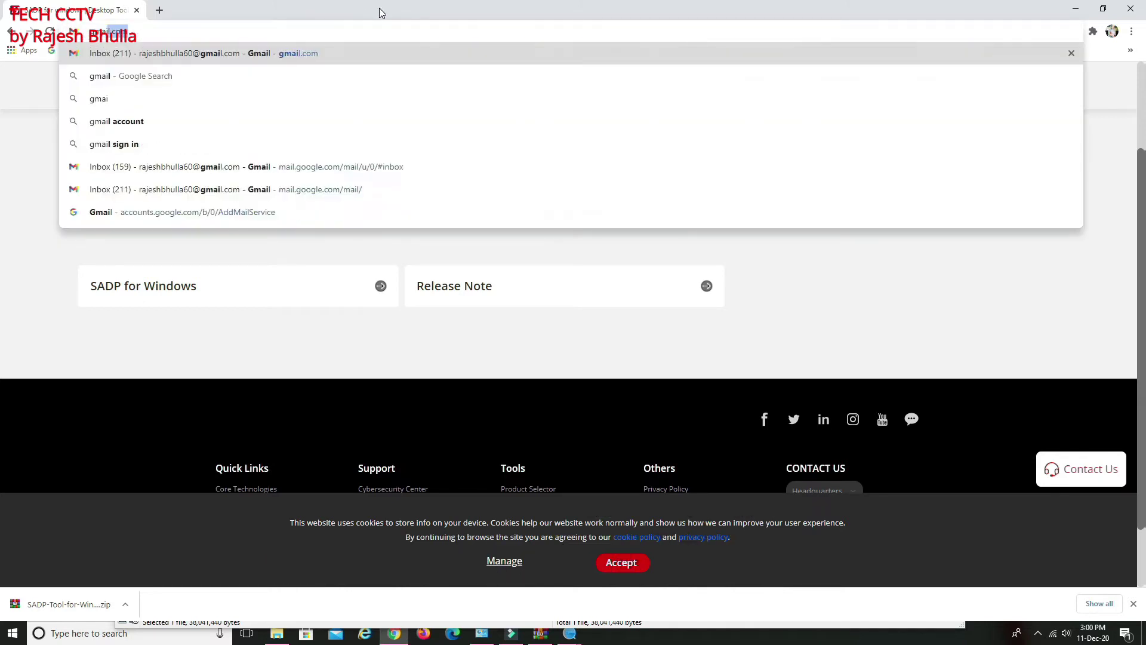
text(m)
key(Return)
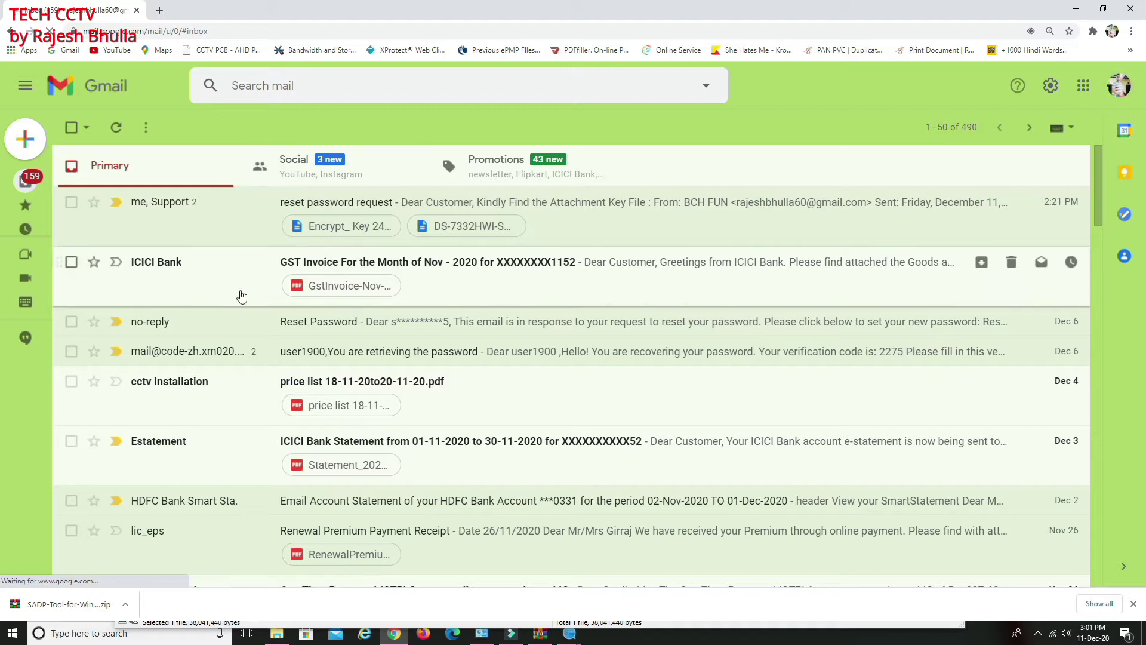
scroll(701, 300, down, 4)
scroll(701, 300, up, 2)
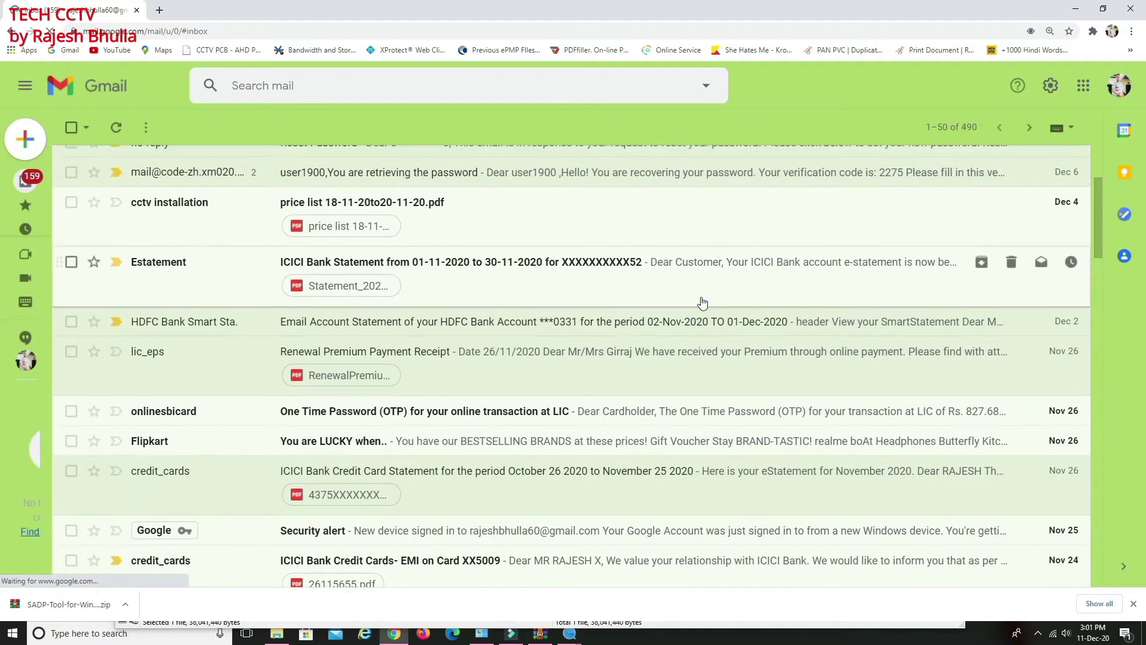
scroll(702, 303, down, 3)
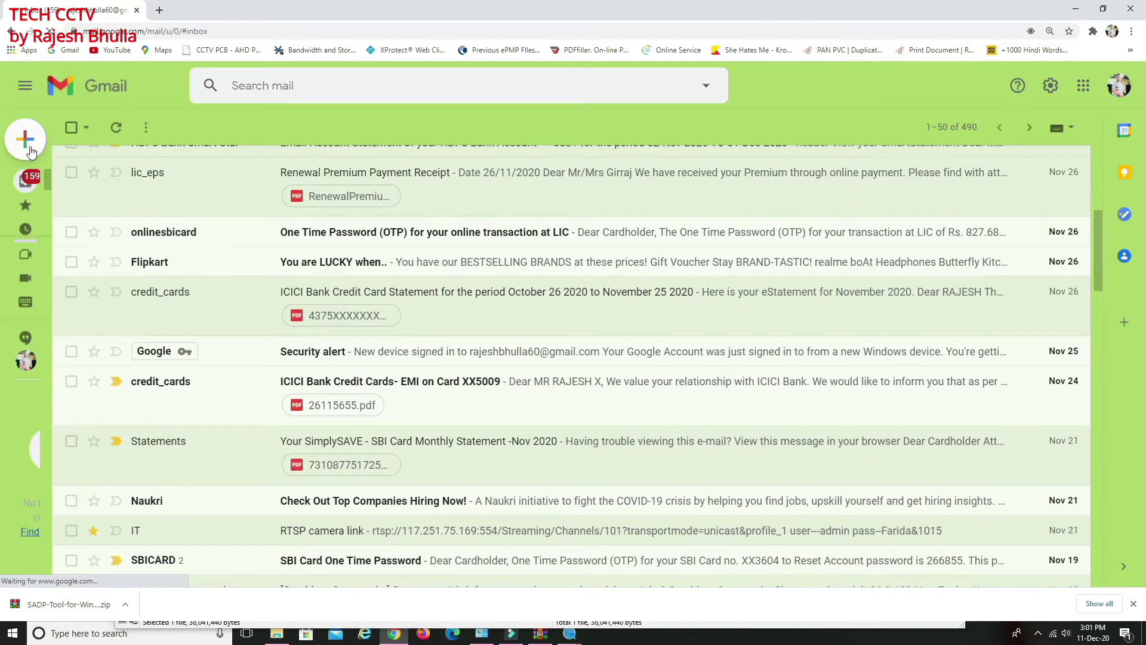
Compose a new email to the Hikvision support address with the subject 'for password reset'
click(25, 146)
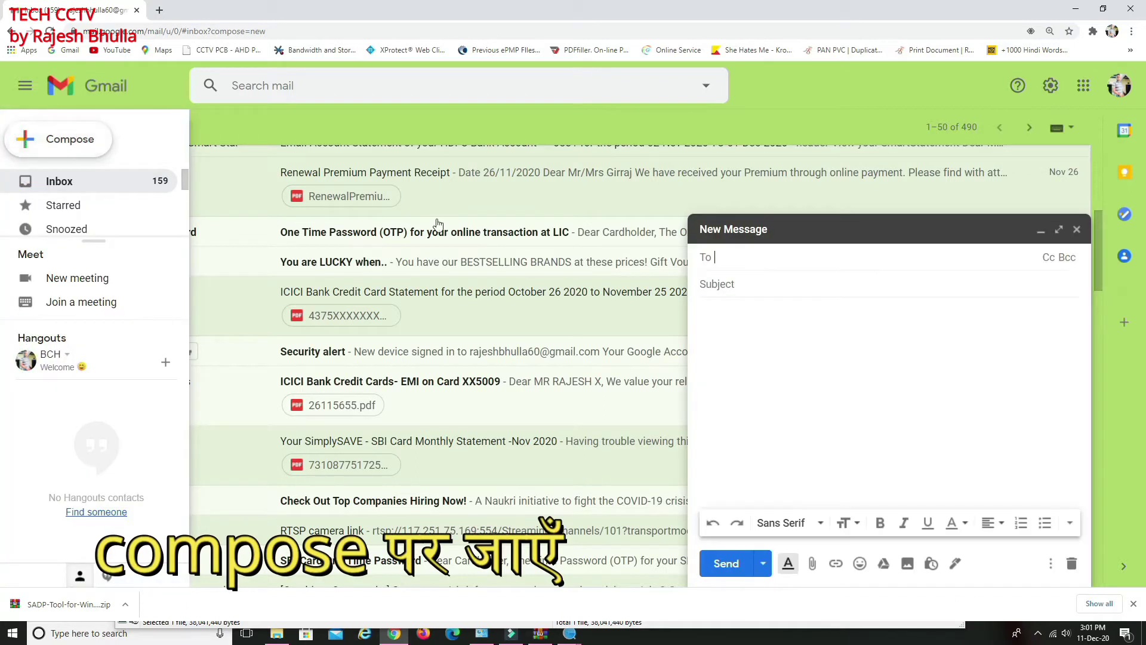
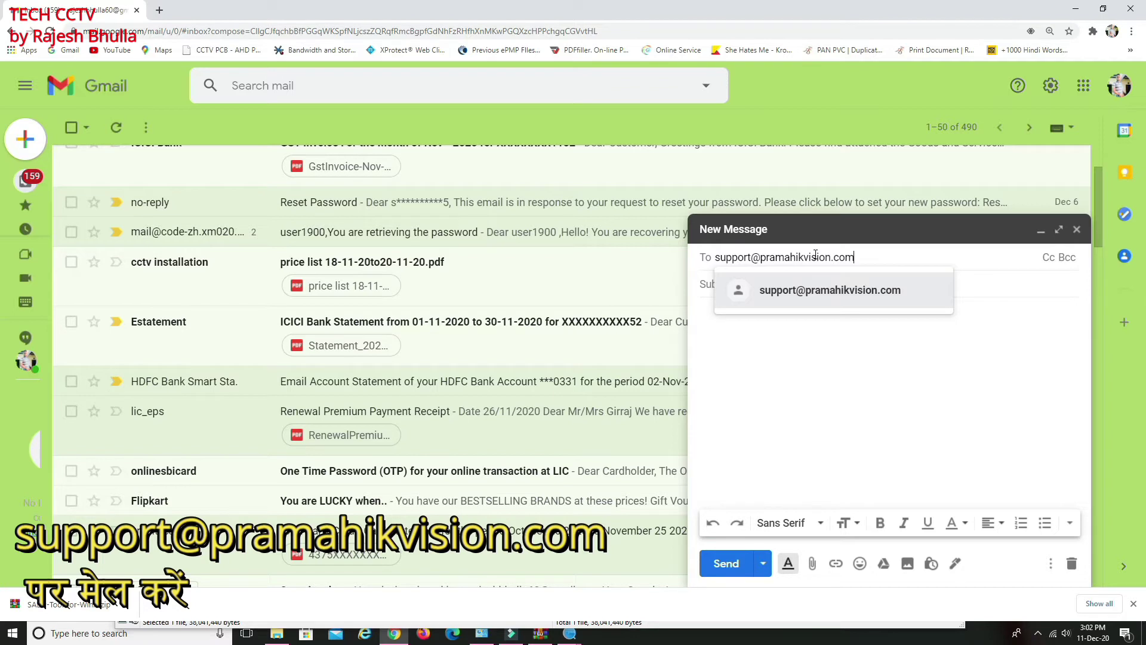
click(750, 377)
click(737, 288)
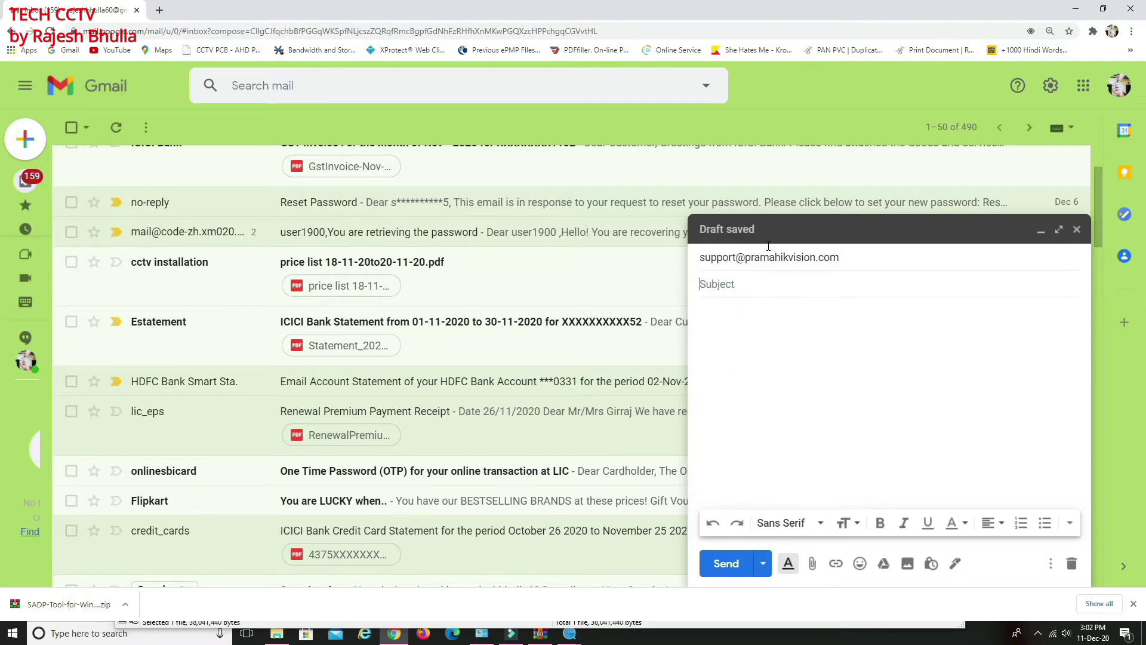
text(for password reset)
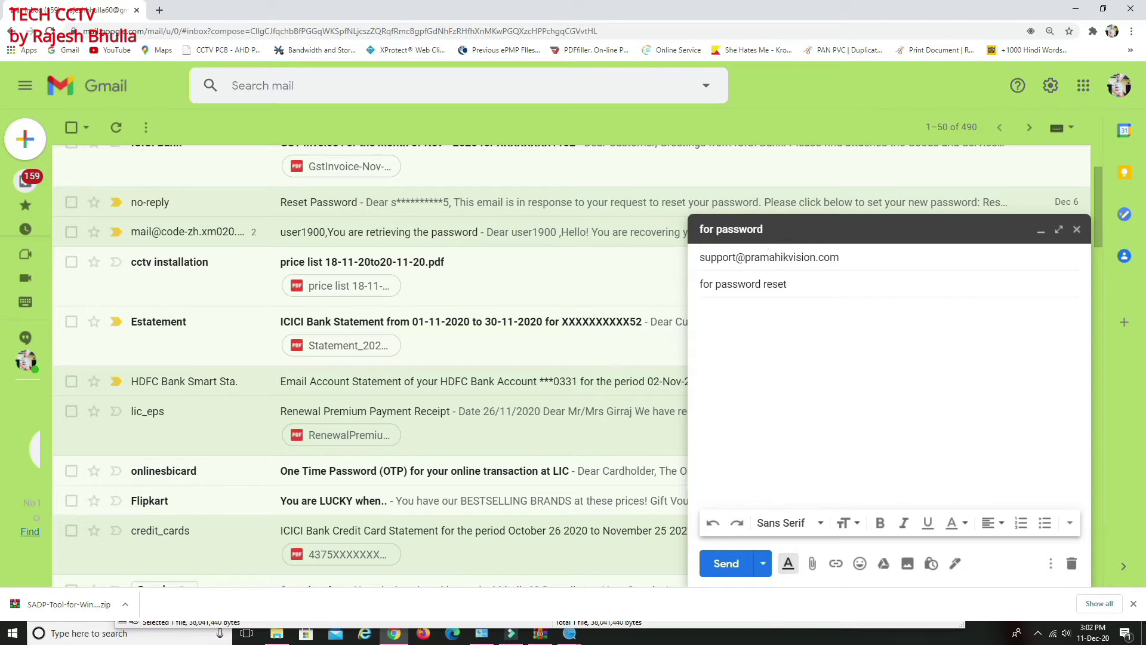
click(730, 323)
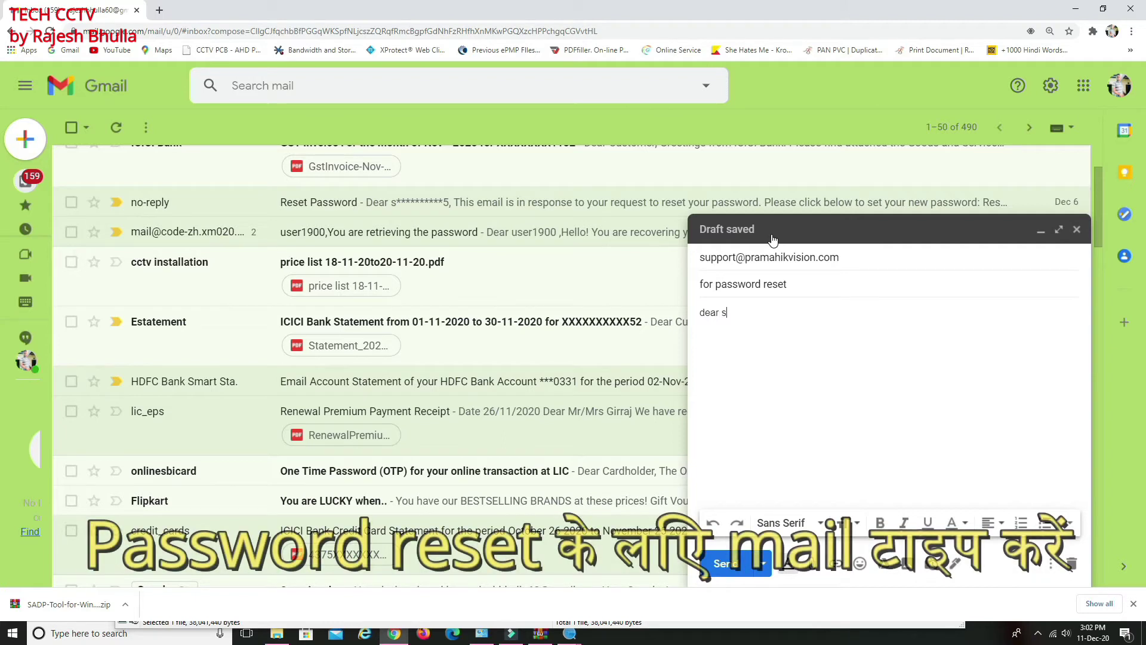
Write a body starting 'dear sir' that introduces the sender and explains the forgotten NVR password, then send
key(BackSpace)
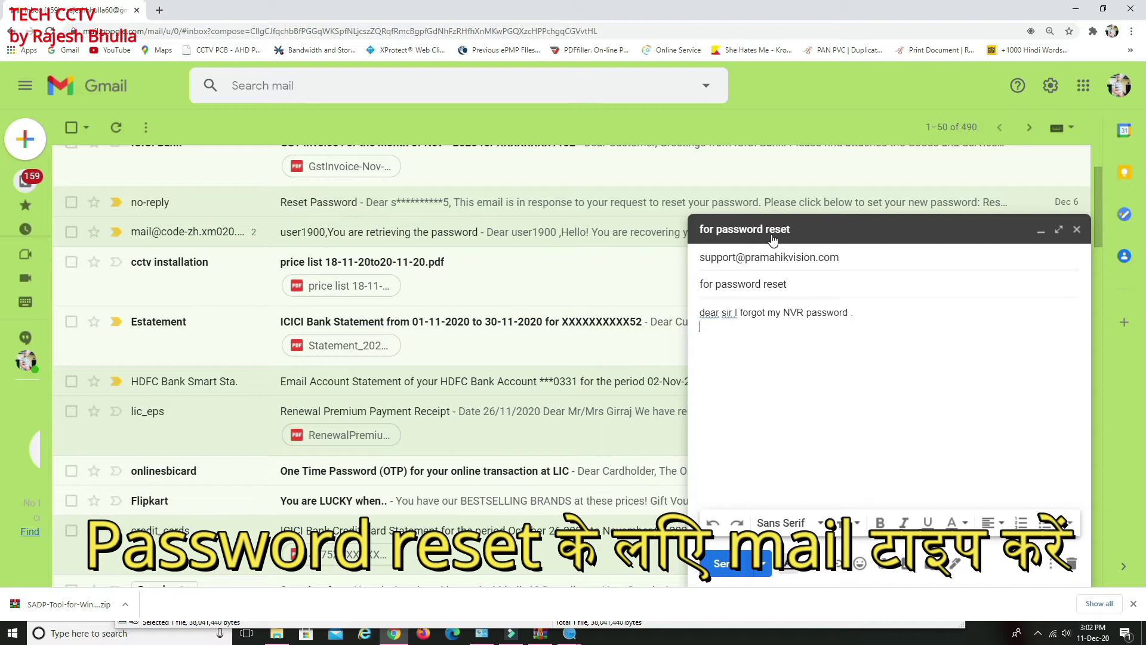
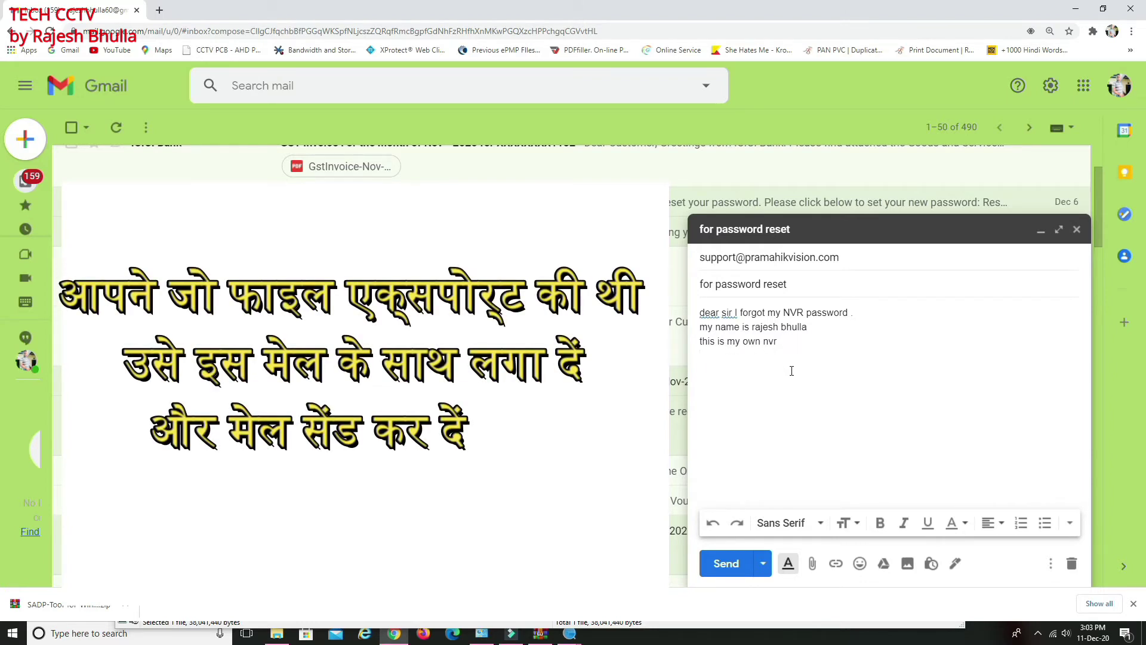
key(Return)
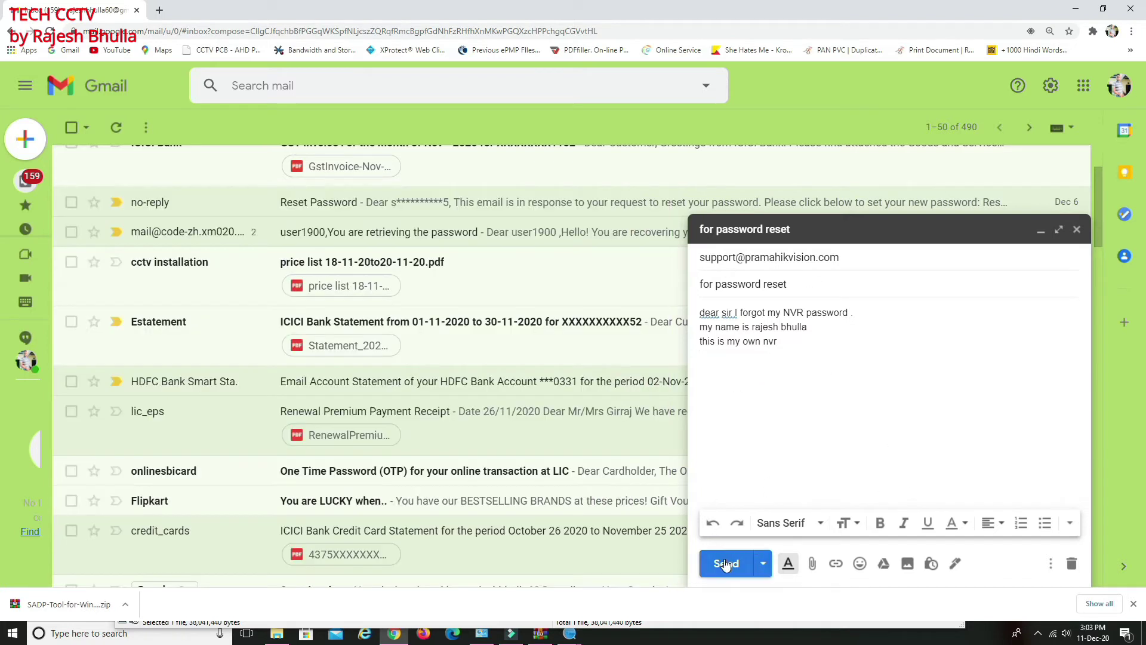
click(725, 564)
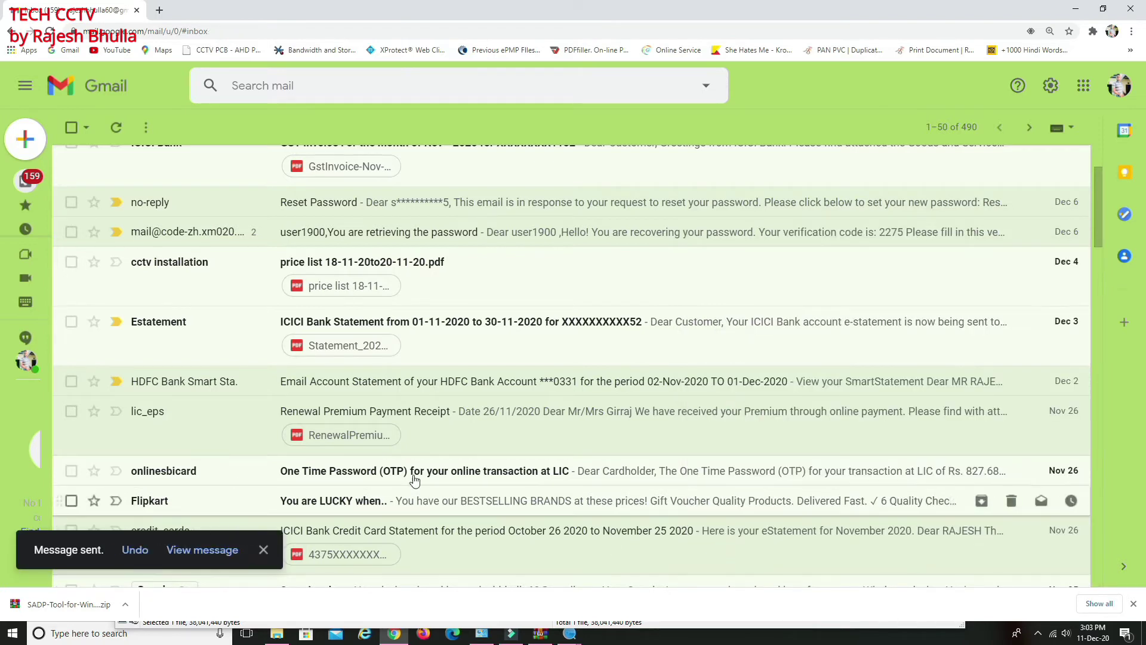
Refresh the inbox until Support's 'reset password request' reply with Encrypt_Key attachments appears
scroll(440, 380, up, 2)
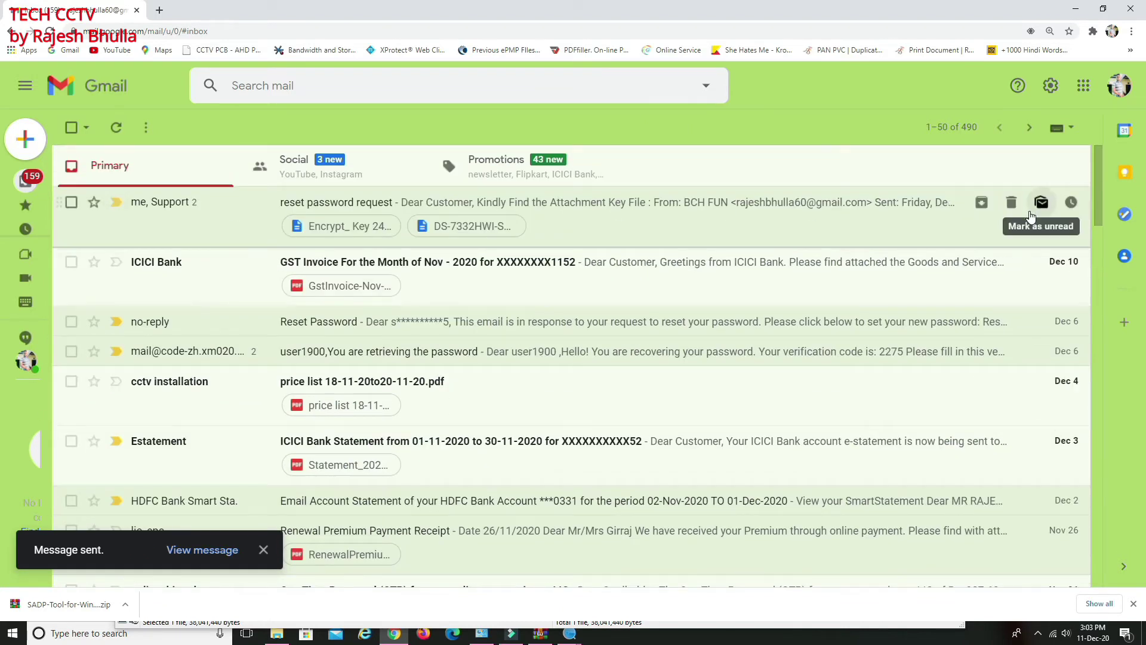
scroll(179, 251, down, 3)
scroll(174, 256, up, 3)
click(117, 128)
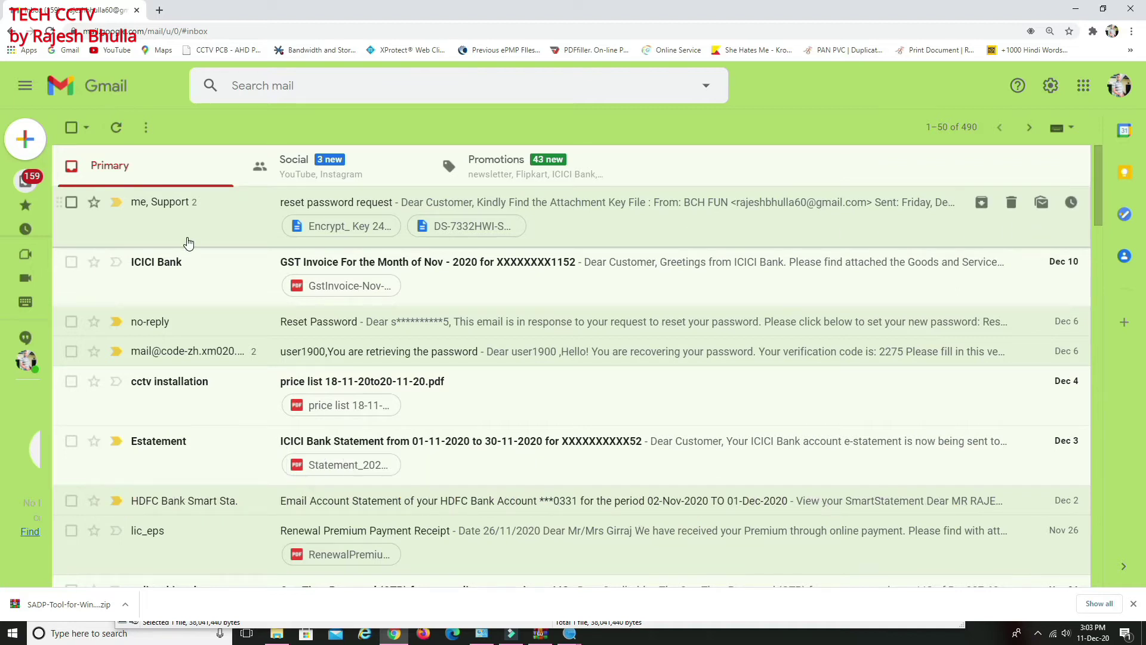
click(1038, 632)
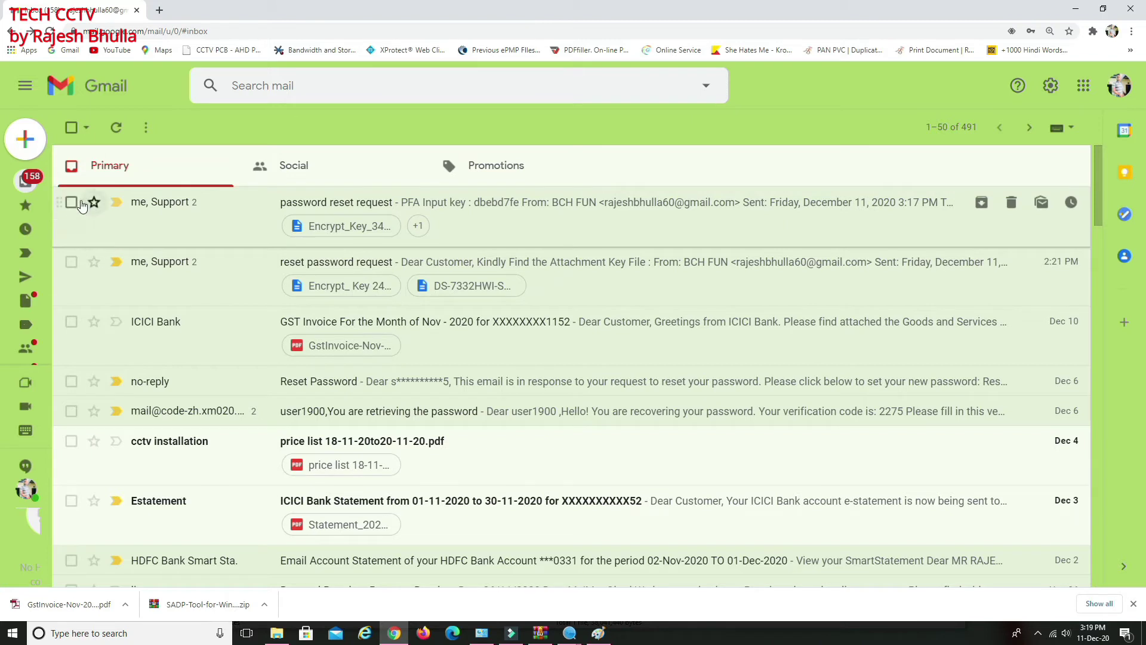
Open Support's reply and download its Encrypt_Key_346.xml attachment
click(483, 229)
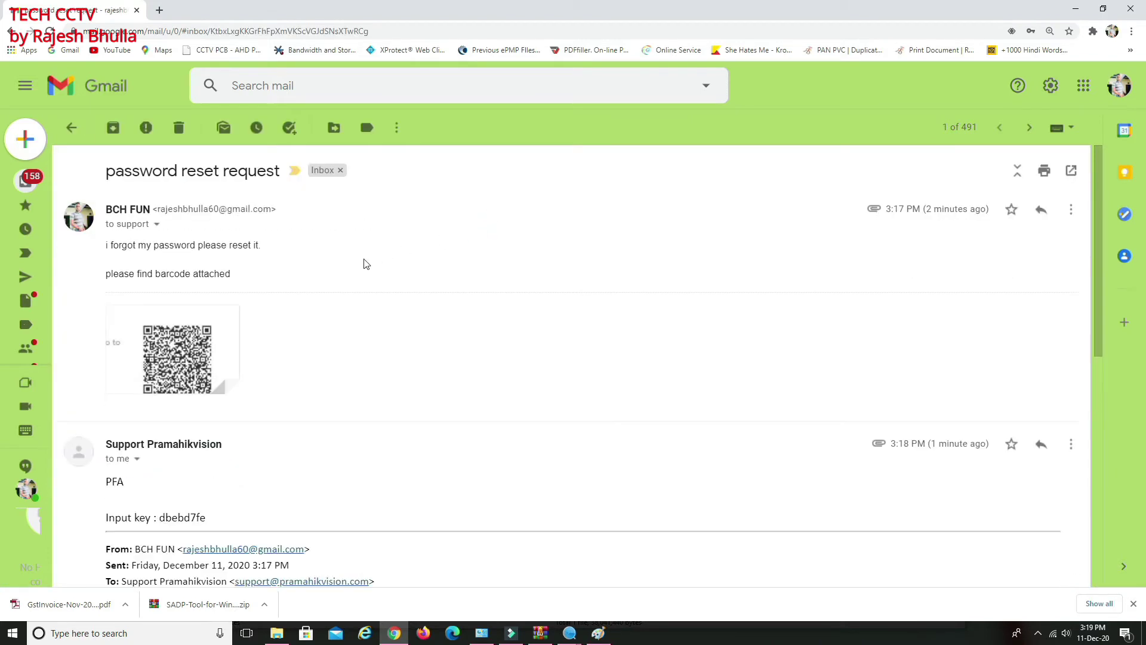
scroll(361, 359, down, 4)
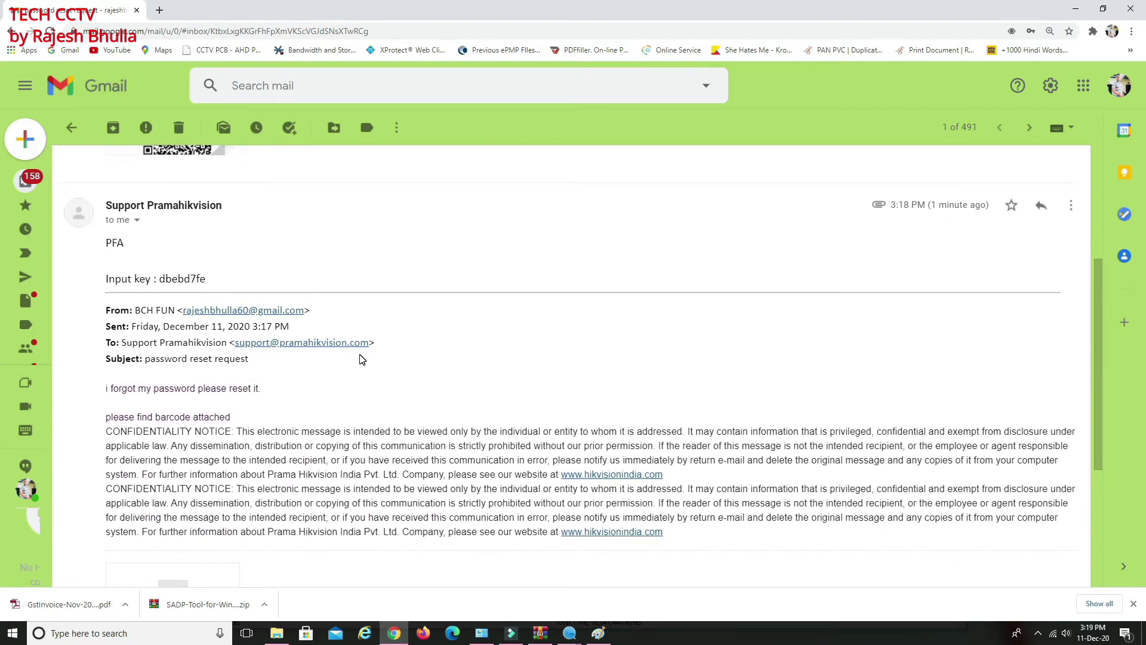
scroll(361, 359, down, 4)
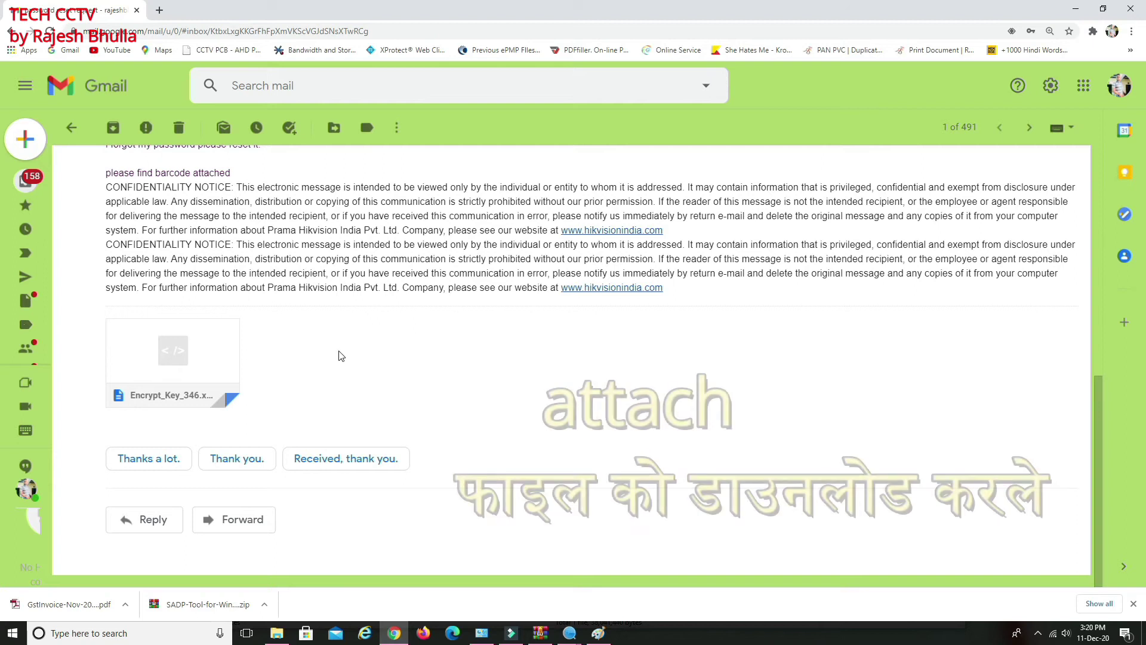
mouse_move(195, 361)
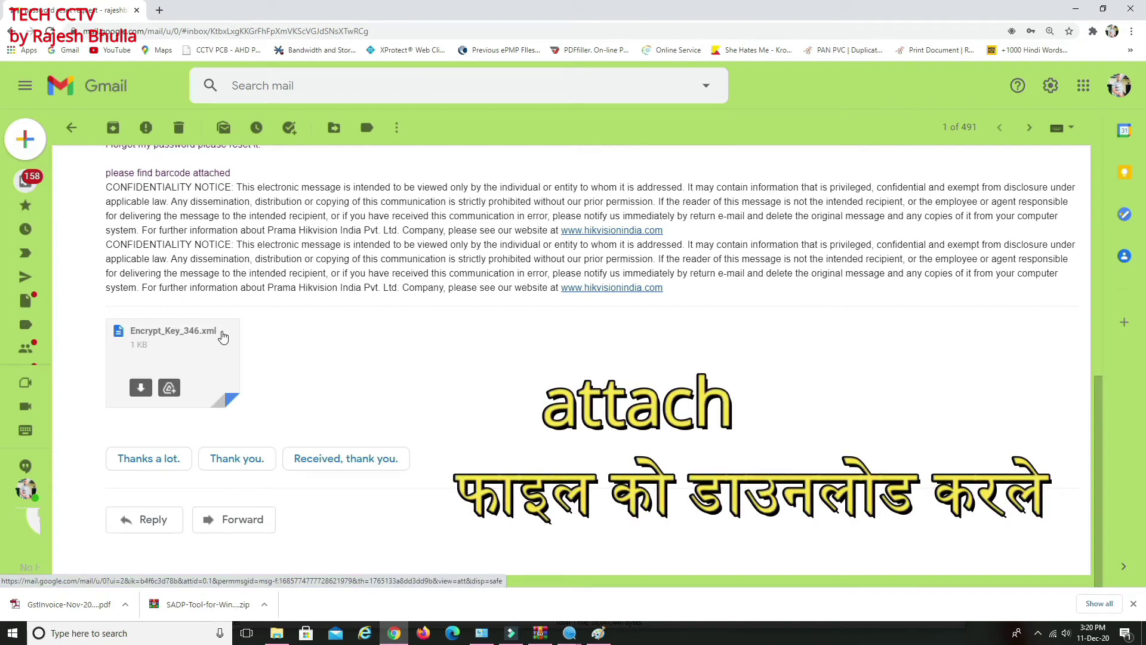
click(141, 390)
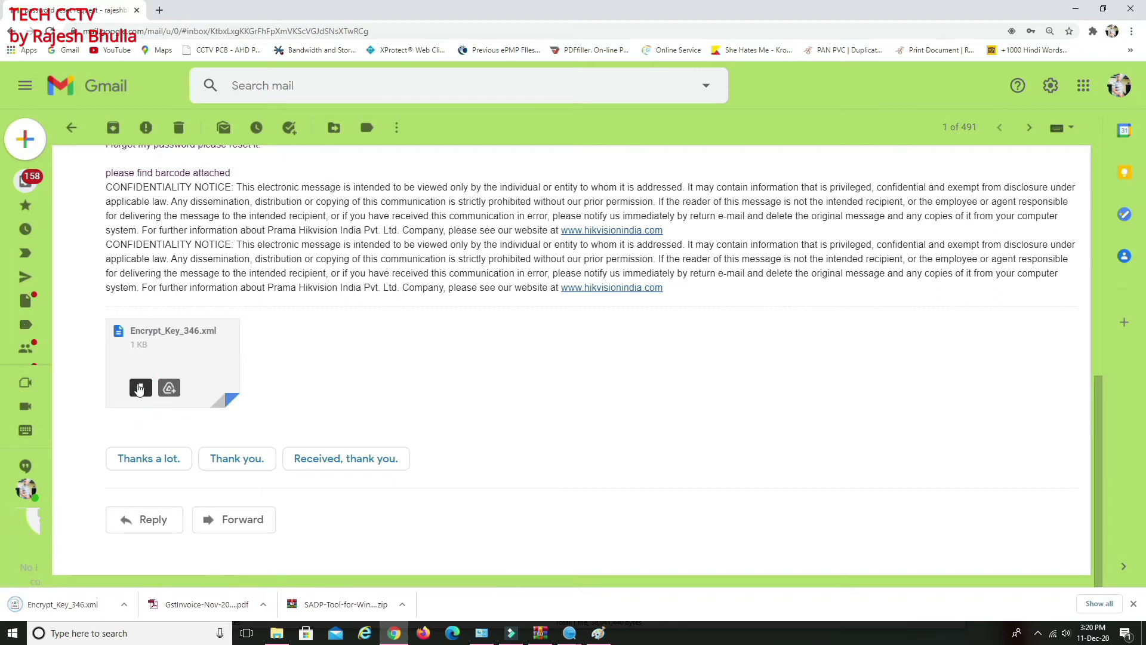
Reveal the downloaded Encrypt_Key_346 in the Downloads folder and copy it
click(128, 607)
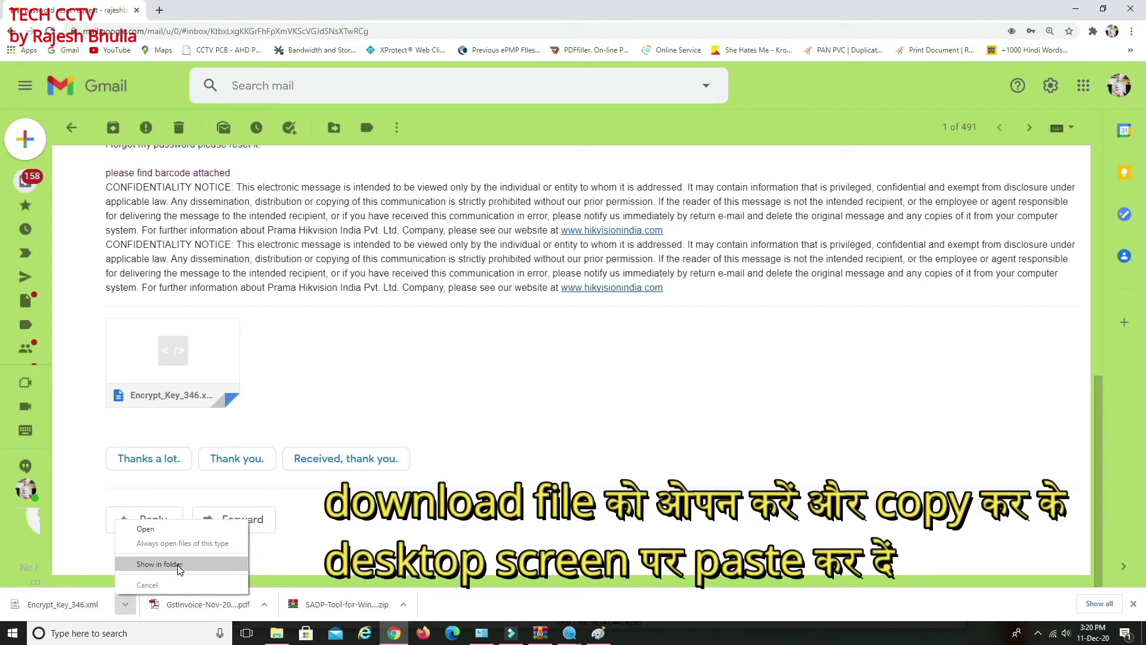
click(179, 566)
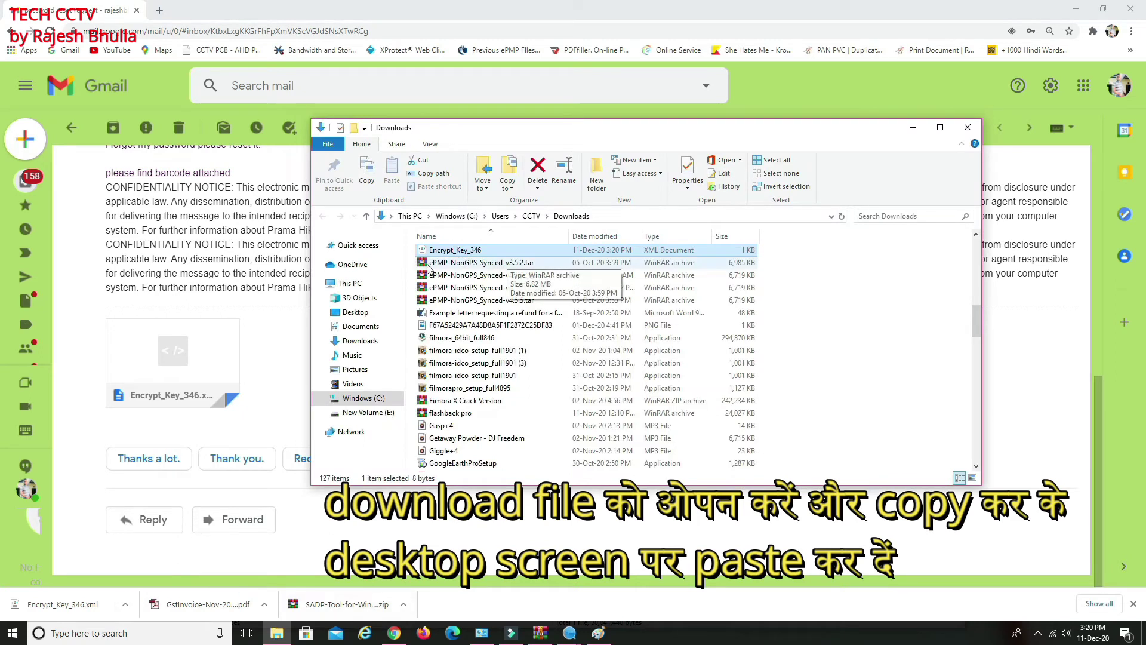
right_click(462, 256)
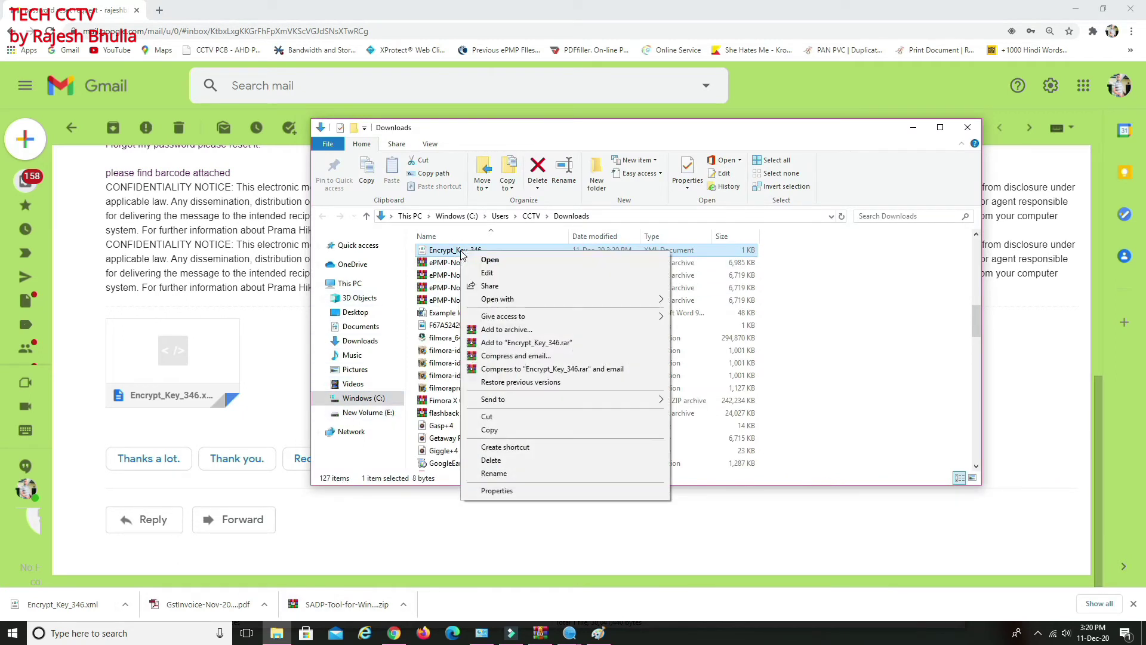
click(500, 431)
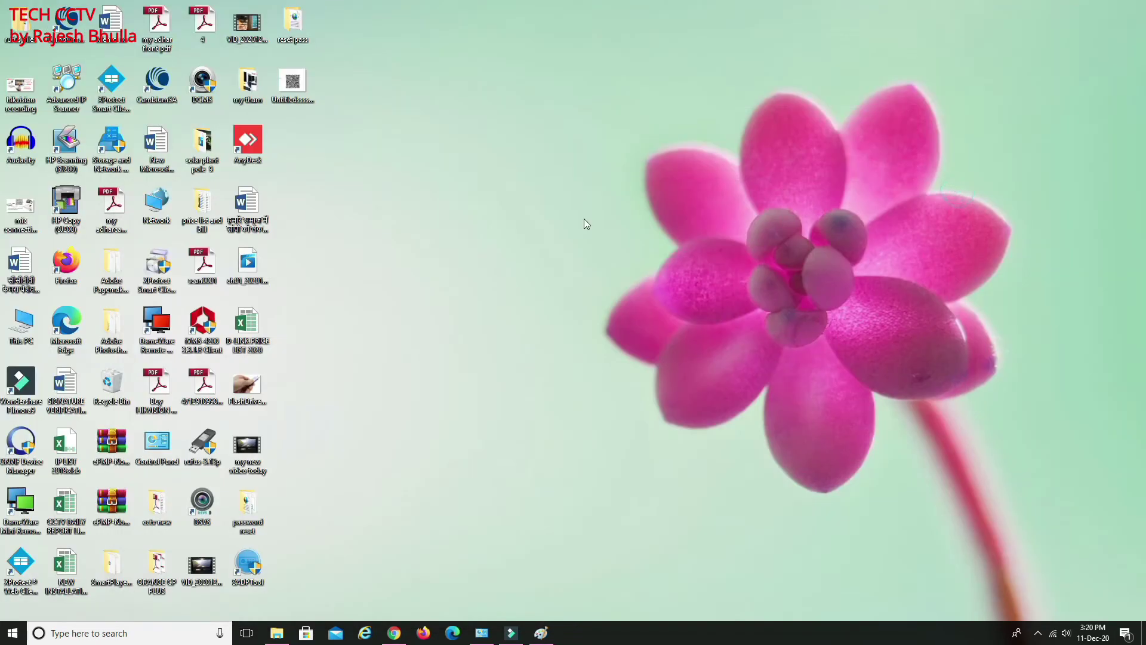
Paste the Encrypt_Key_346 key file onto the desktop
right_click(345, 159)
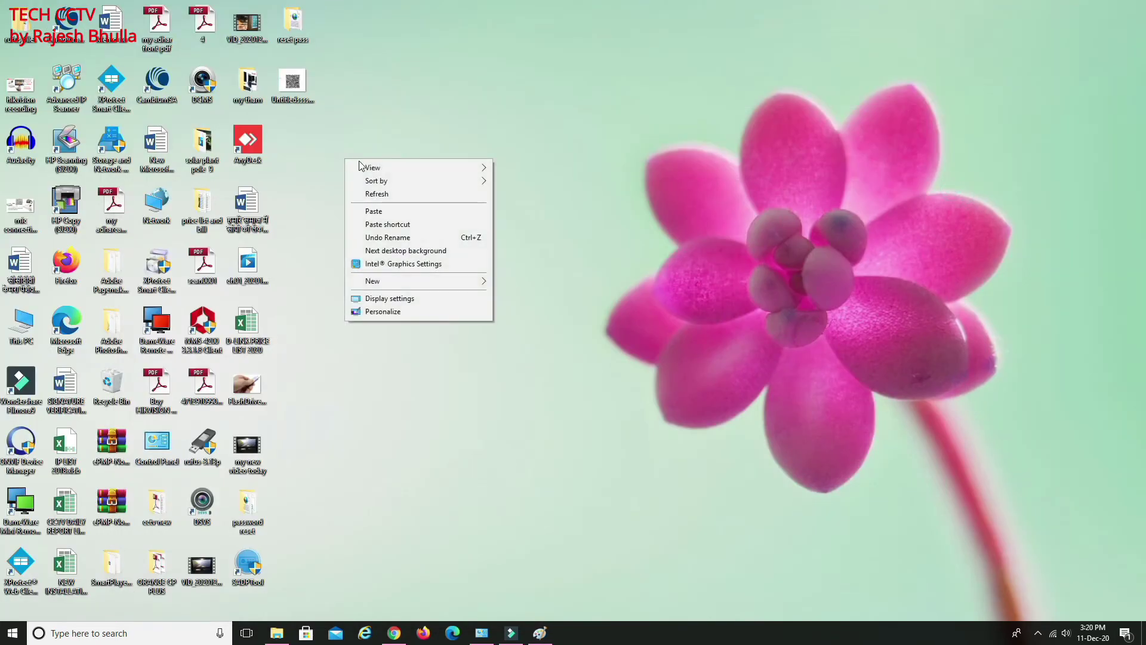
click(387, 213)
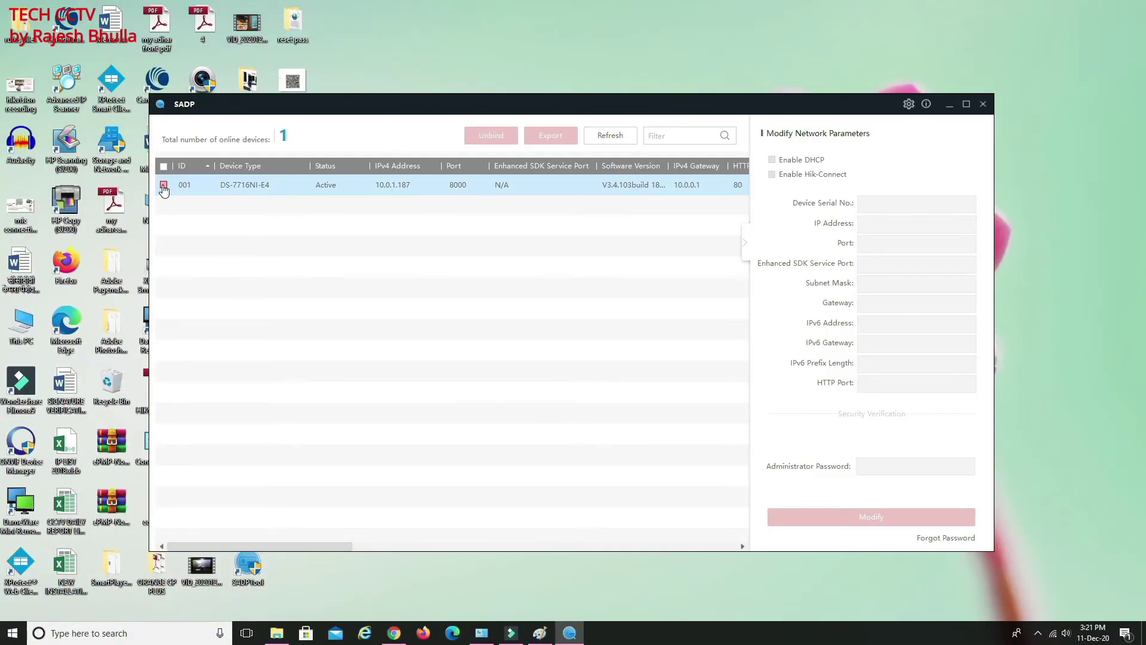
Start a password reset for the DS-7716NI-E4 using Import File mode
click(164, 187)
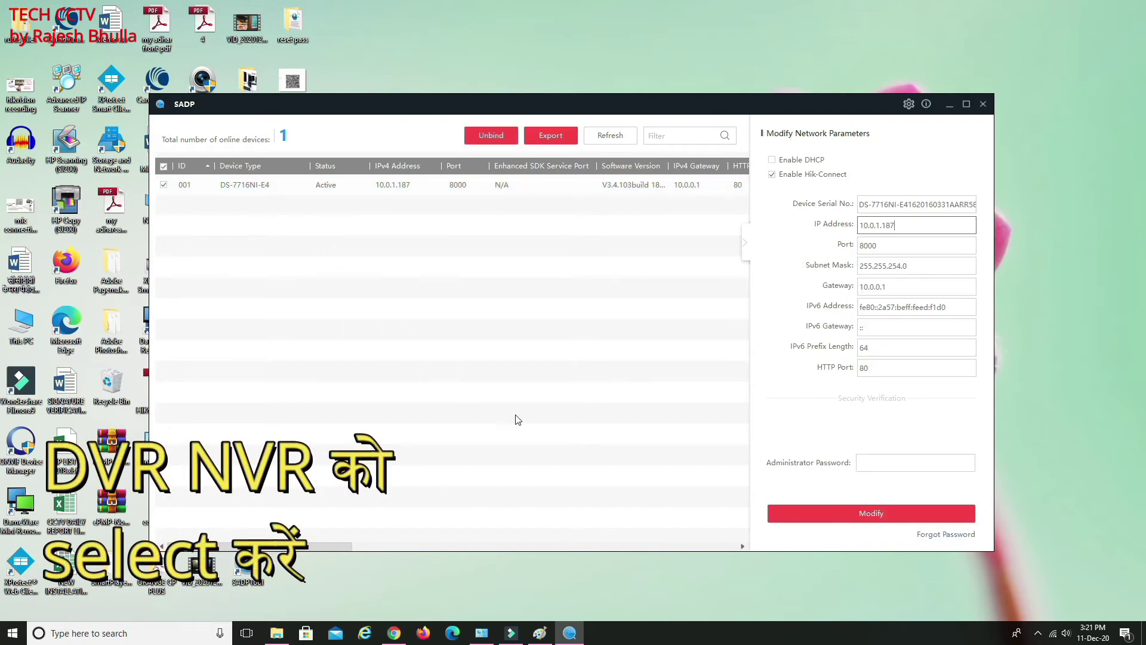
click(946, 534)
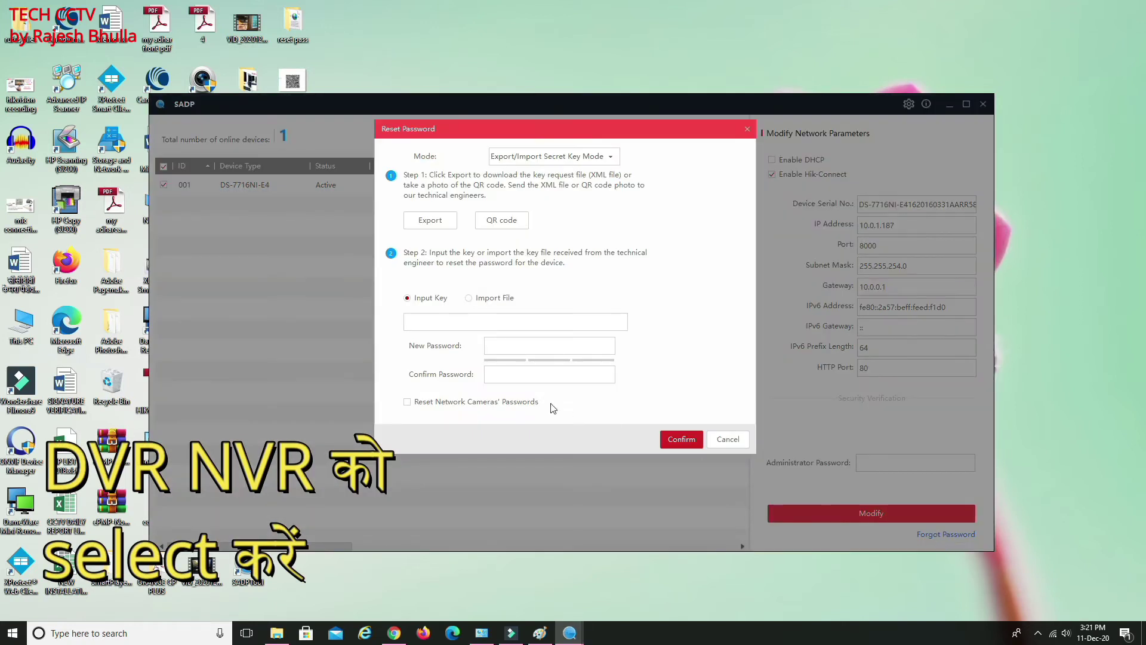
click(469, 299)
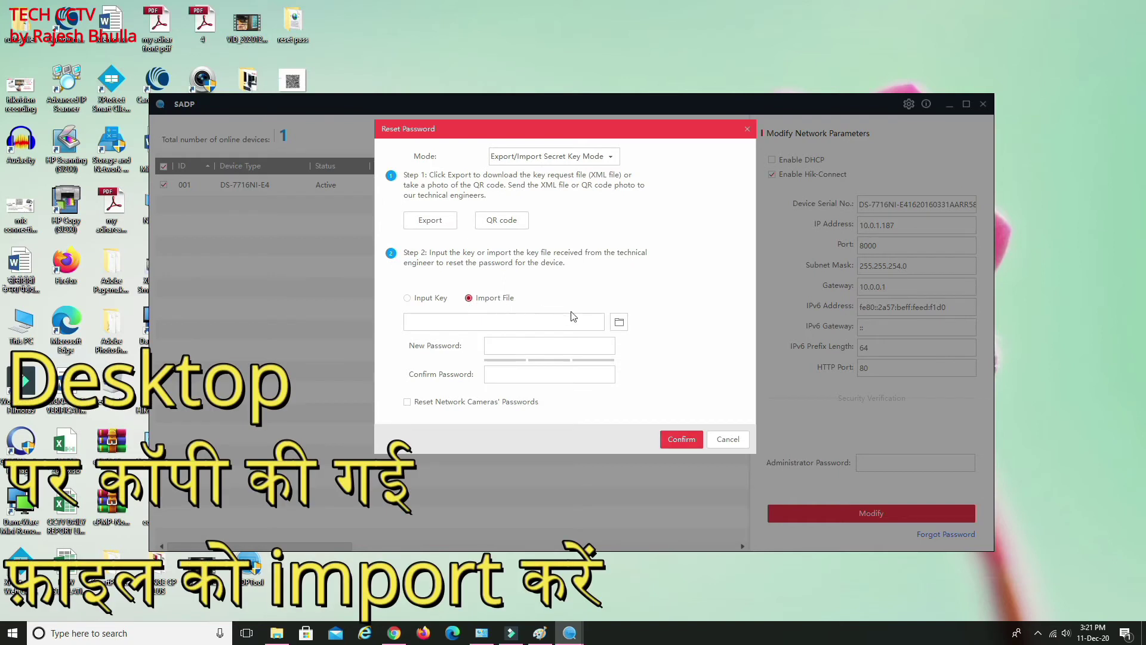
Load Encrypt_Key_346.xml from the Desktop as the reset key file
click(621, 325)
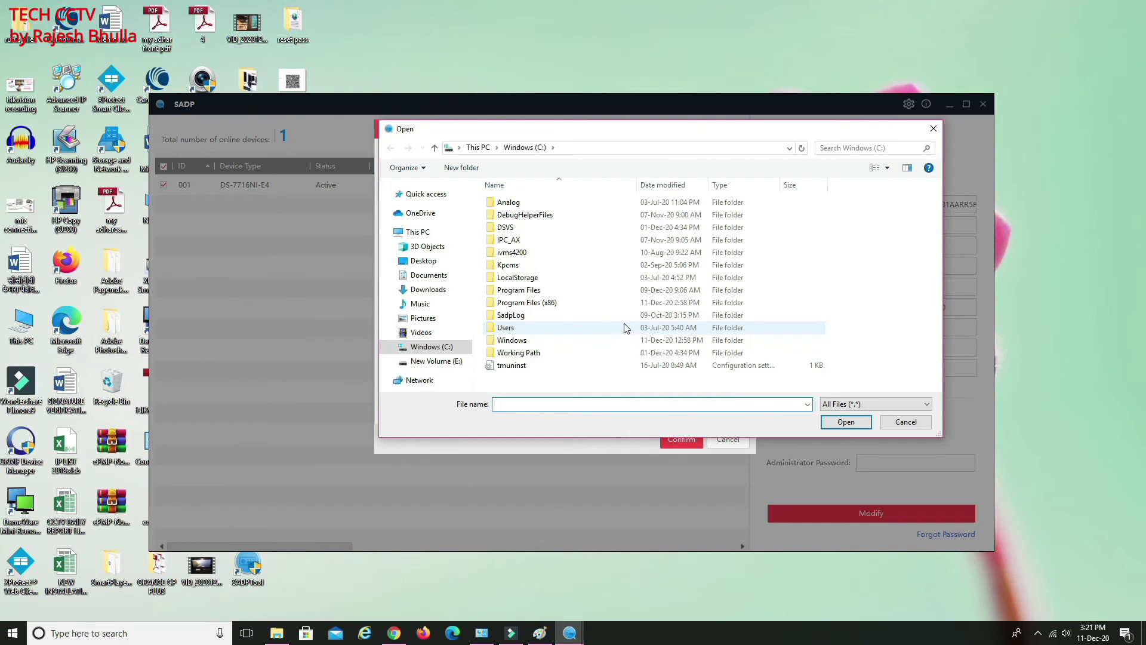
click(431, 261)
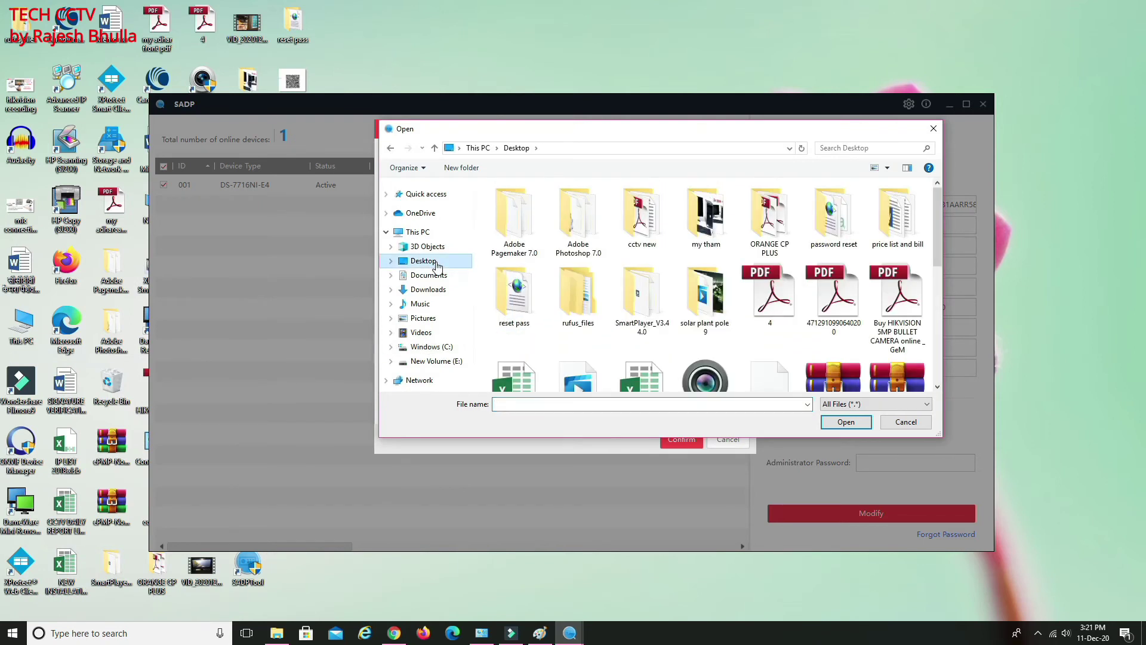
click(587, 292)
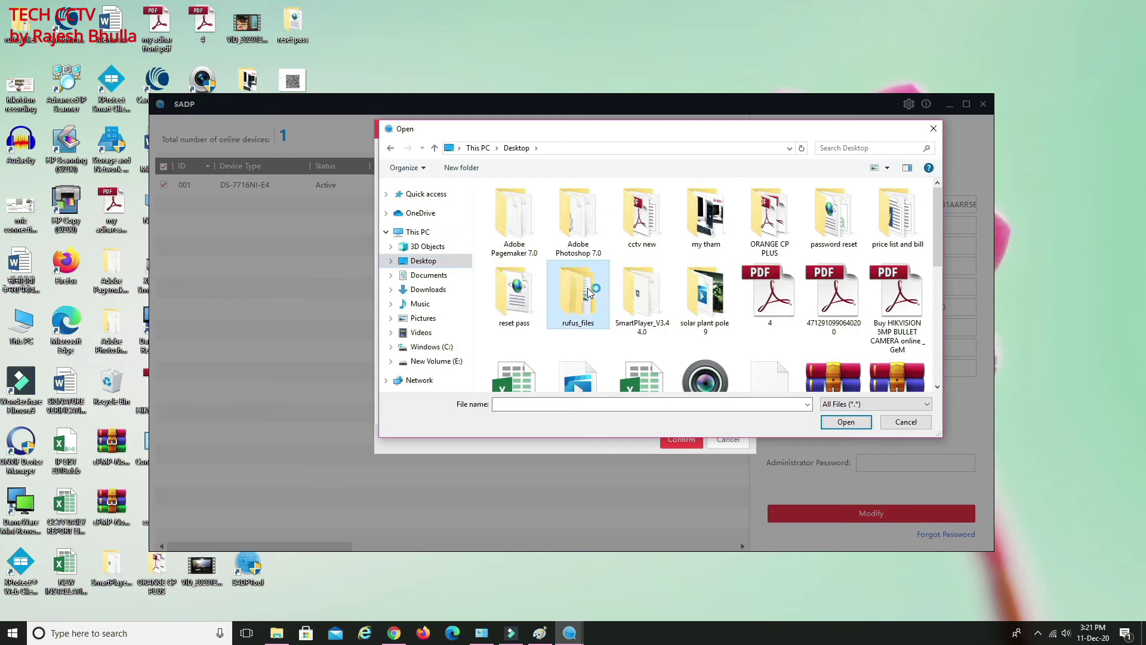
key(e)
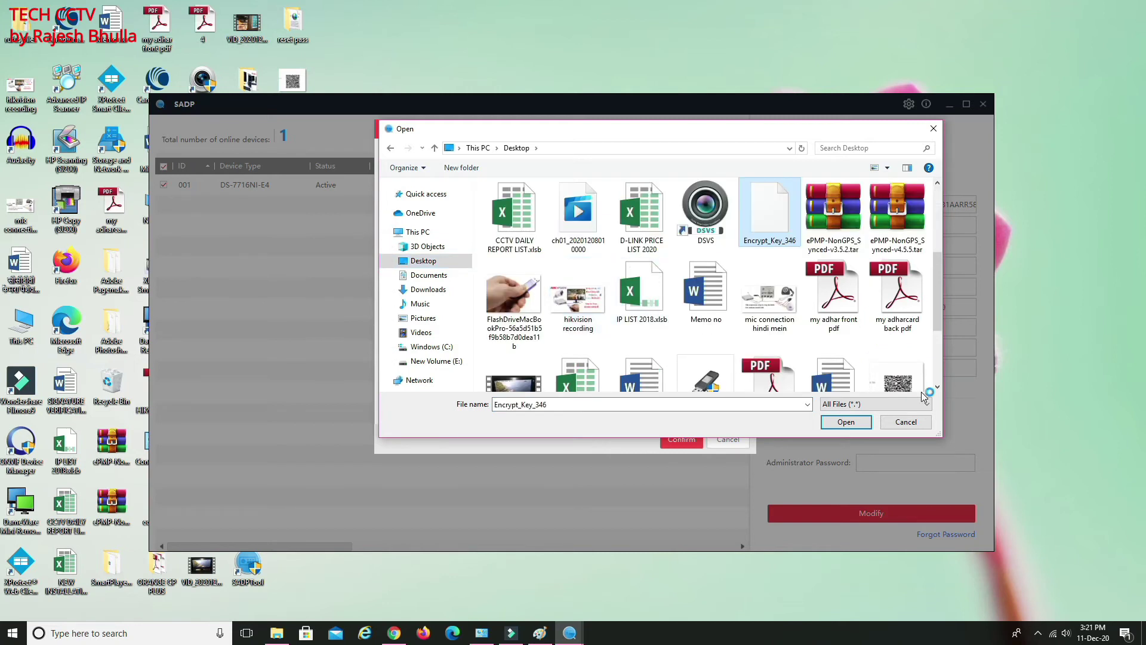
key(e)
click(765, 228)
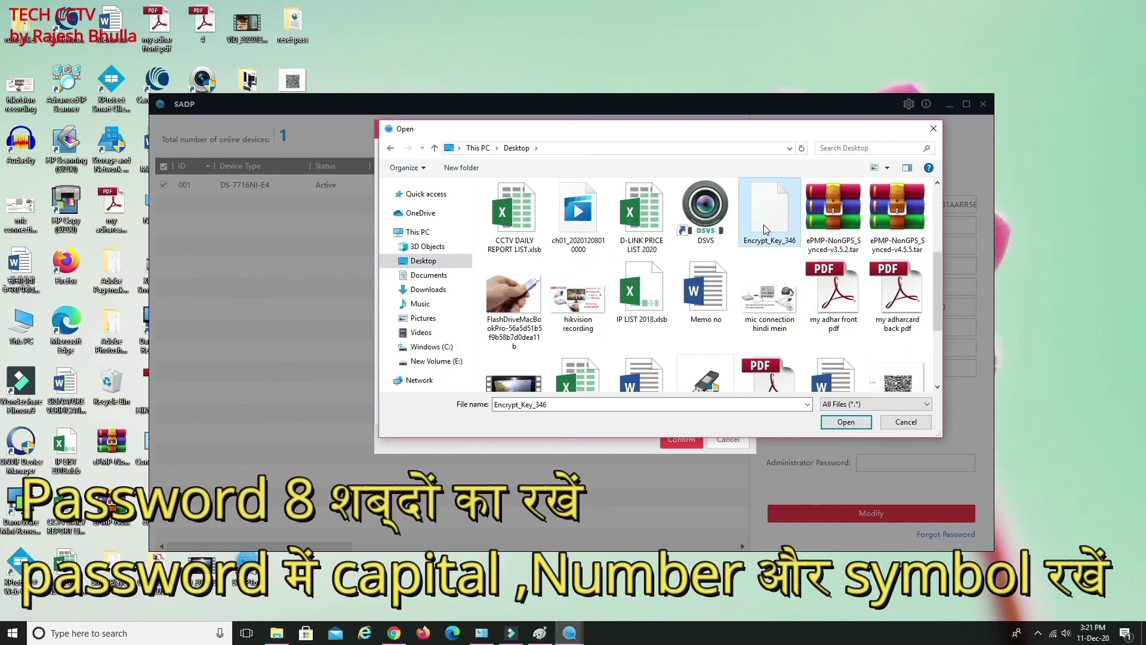
click(846, 421)
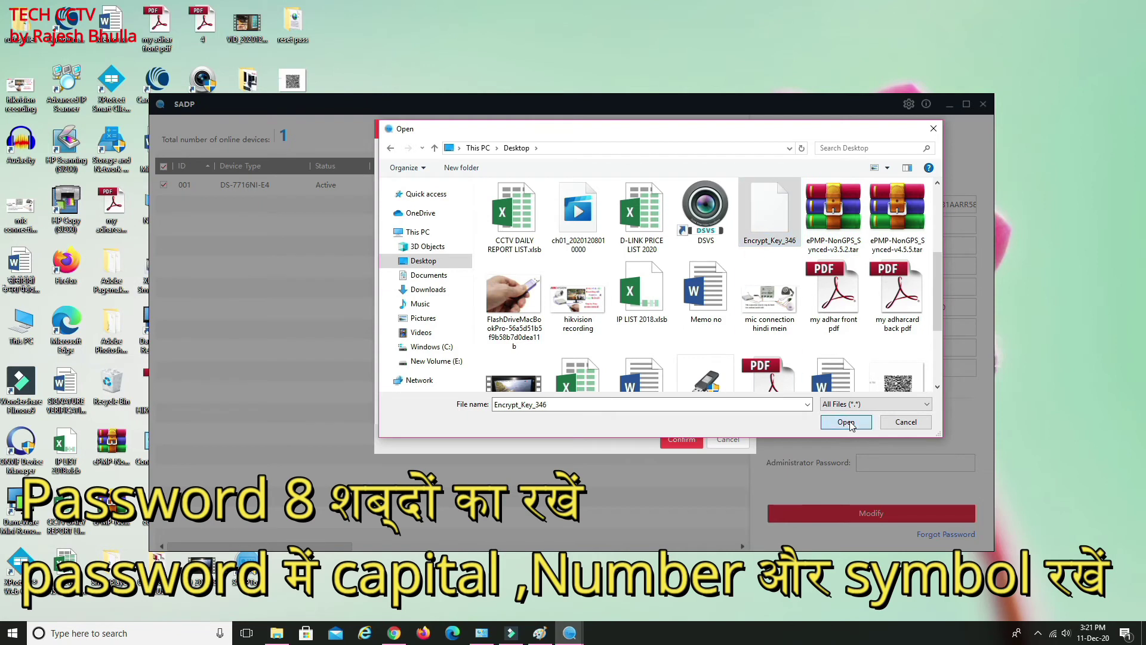
click(530, 347)
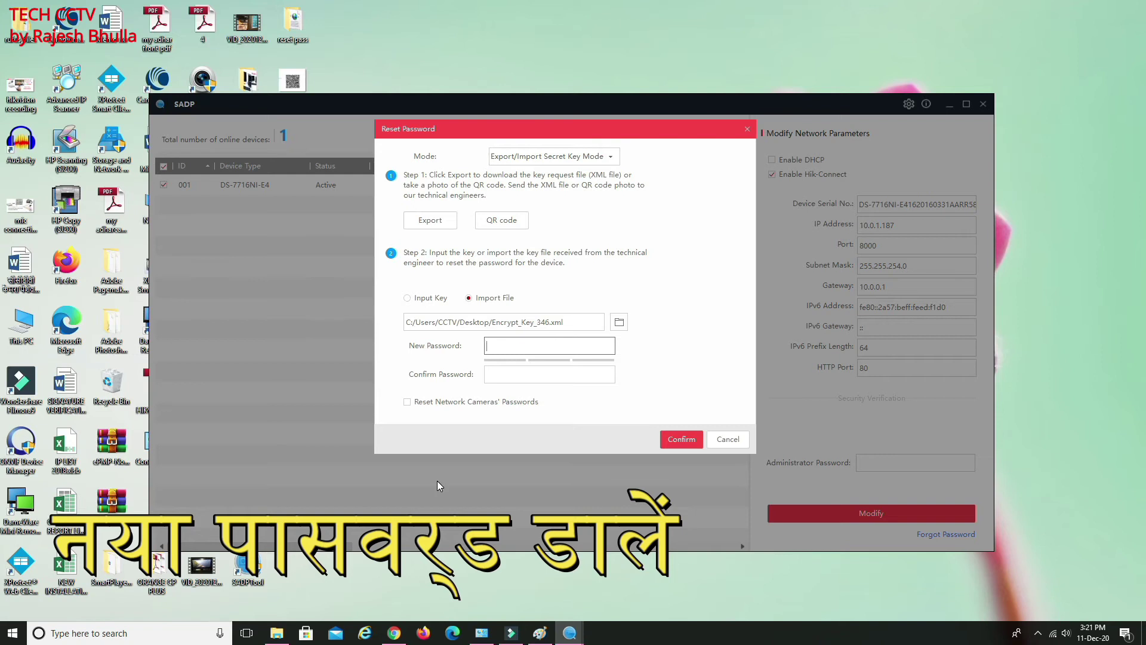
Enter and confirm a strong new admin password, then submit the DS-7716NI-E4 reset
text(•••••••)
click(549, 370)
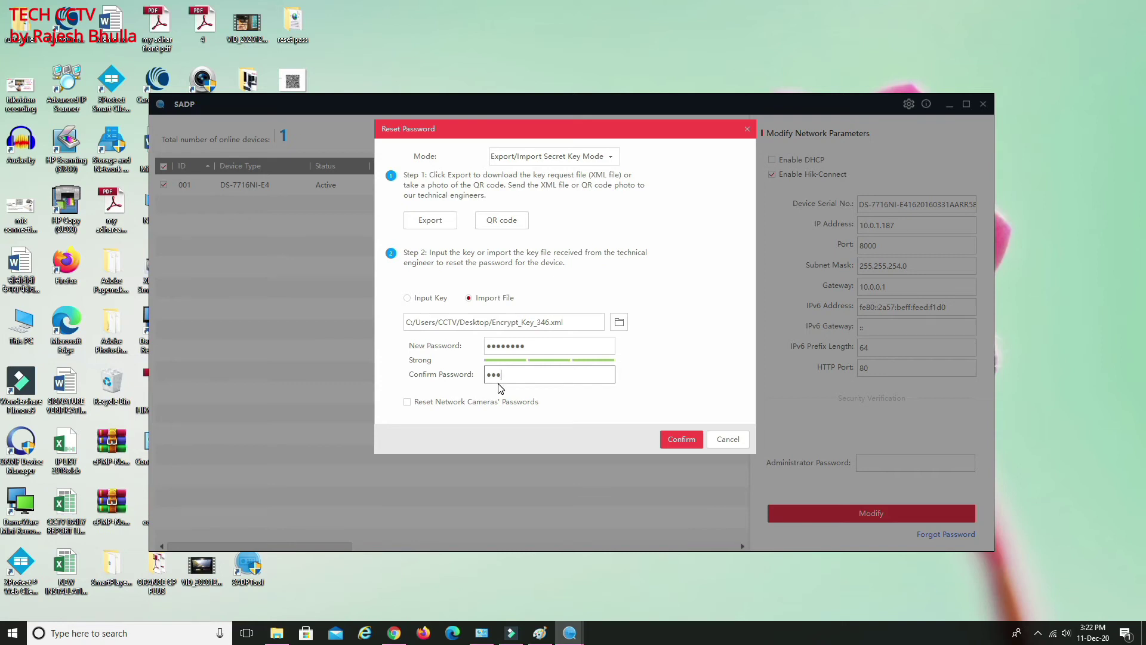
text(•••••••)
click(681, 443)
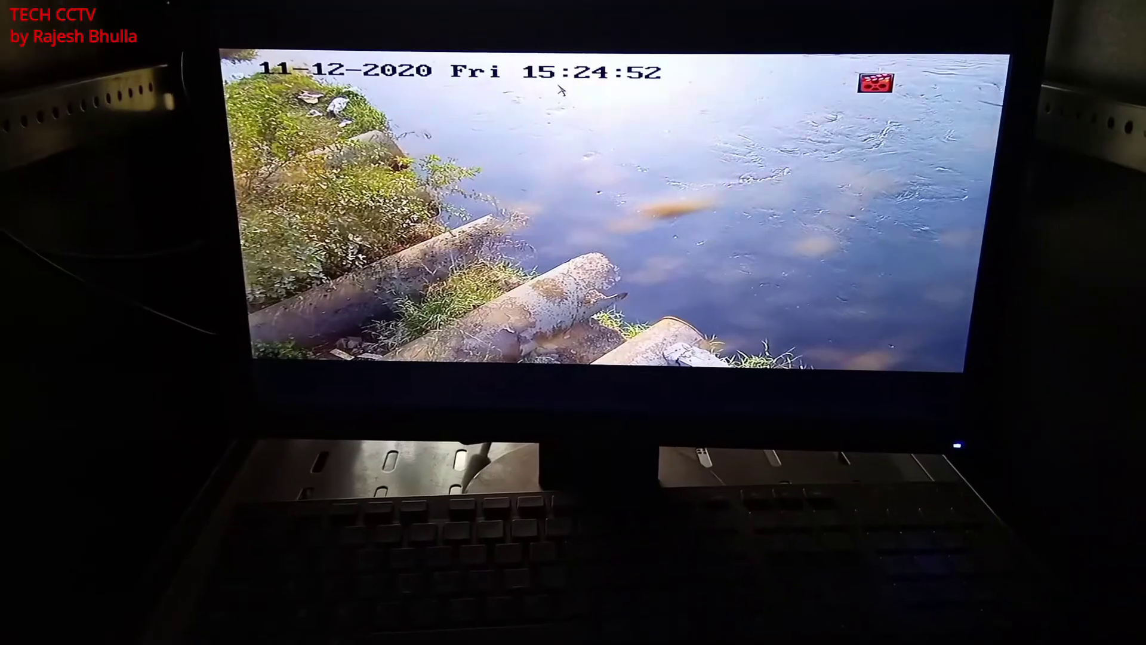
From the live-view quick menu, switch to password login and sign in as admin with the new password
right_click(567, 90)
mouse_move(643, 147)
click(648, 125)
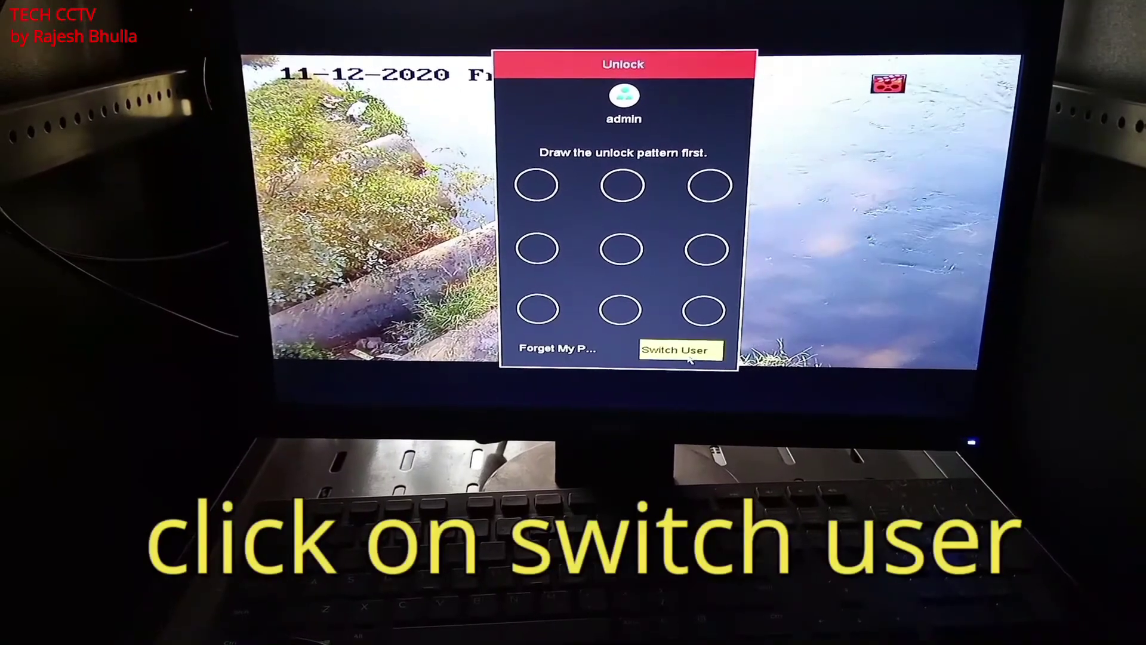
click(679, 347)
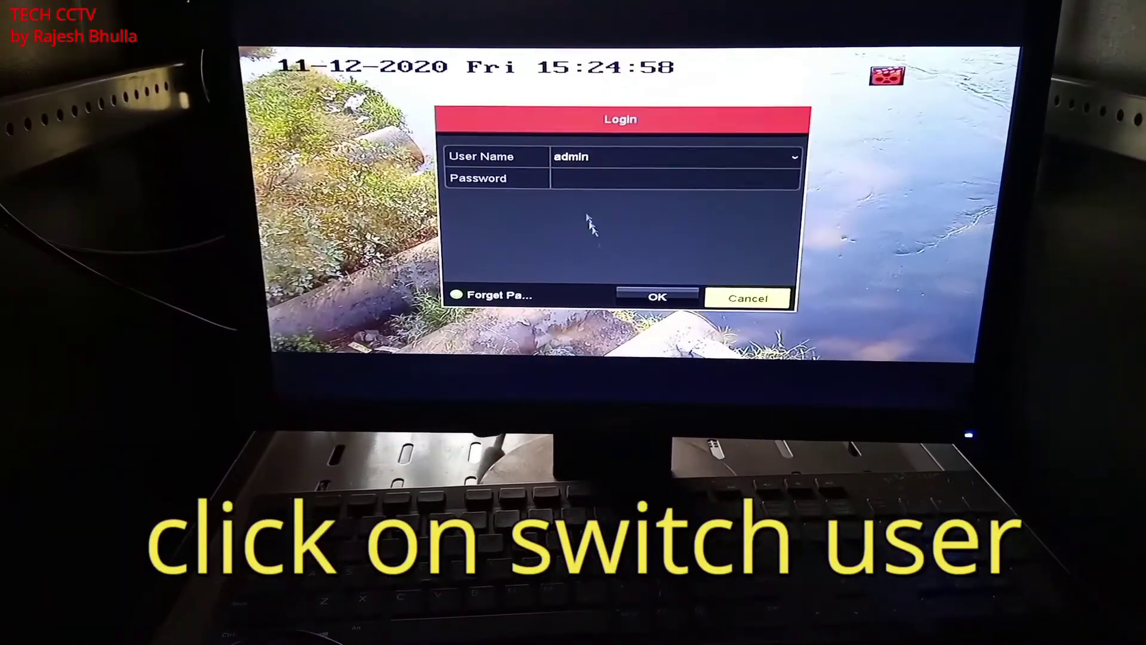
click(576, 181)
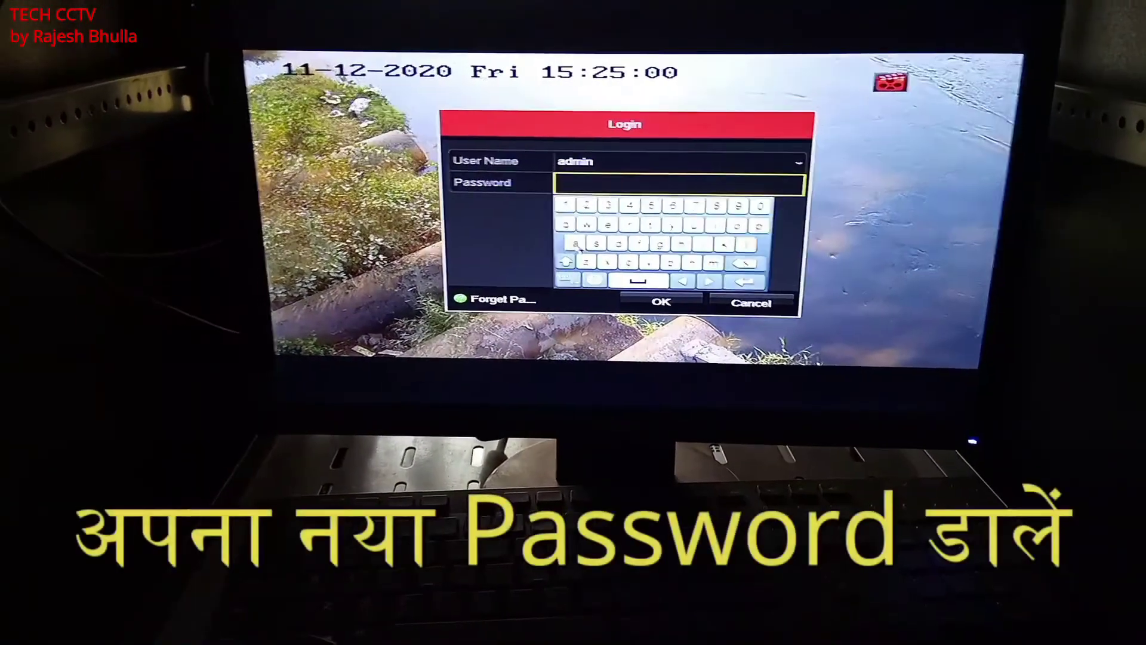
click(574, 263)
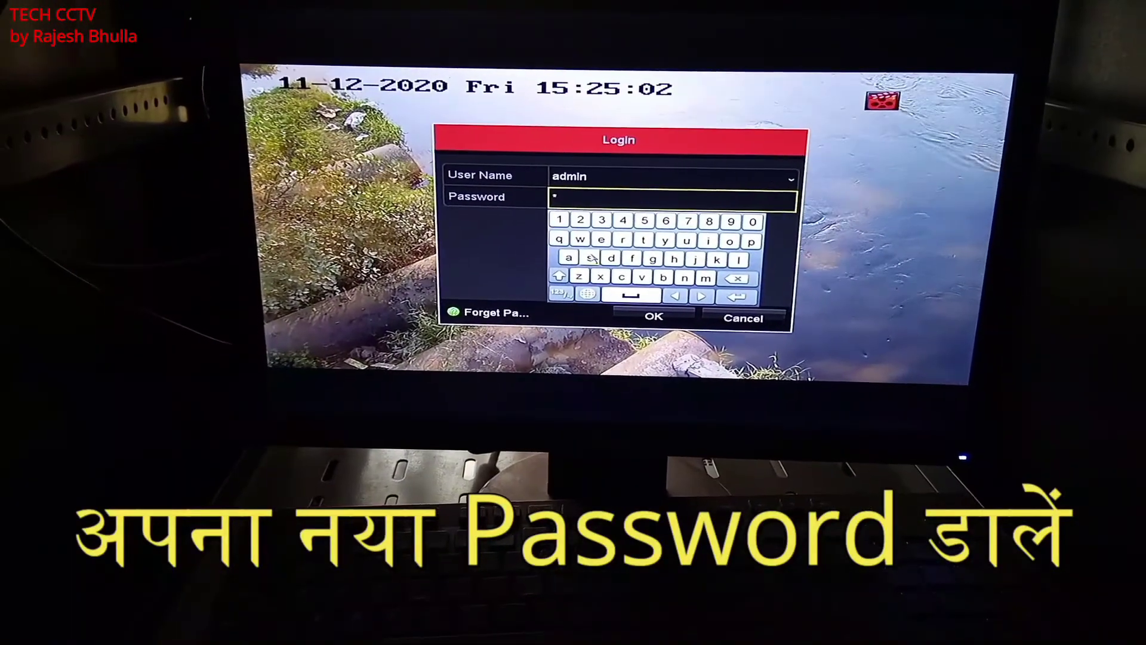
click(623, 259)
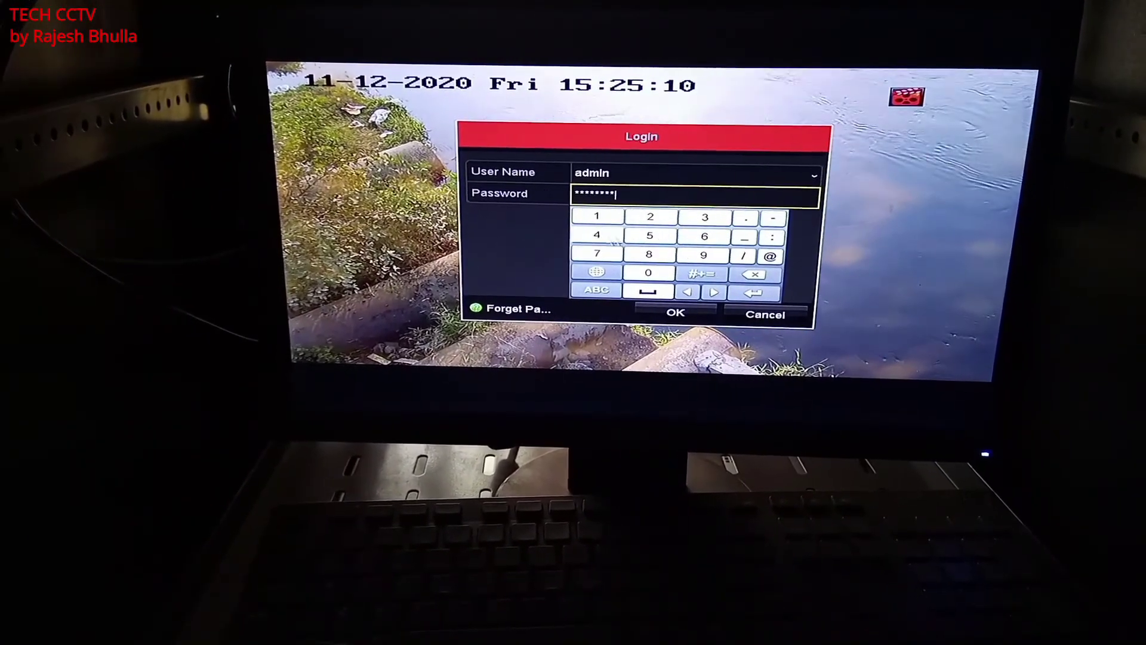
click(678, 313)
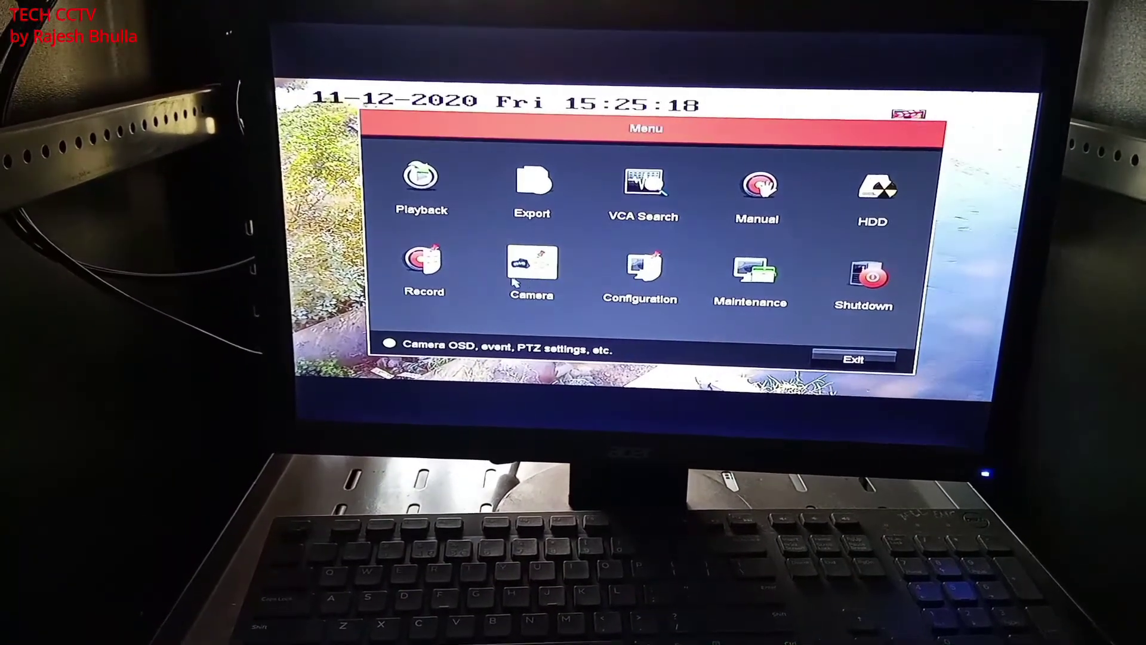
Go to Configuration > User and enter admin's current password as the Old Password on the on-screen keyboard
click(638, 272)
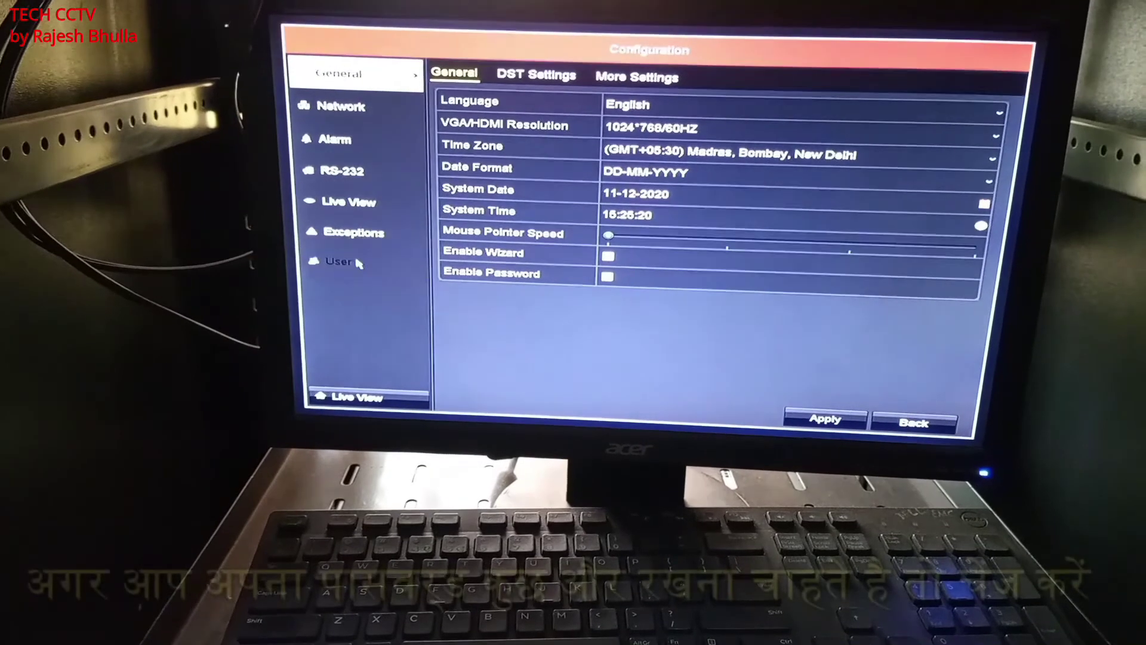
click(337, 258)
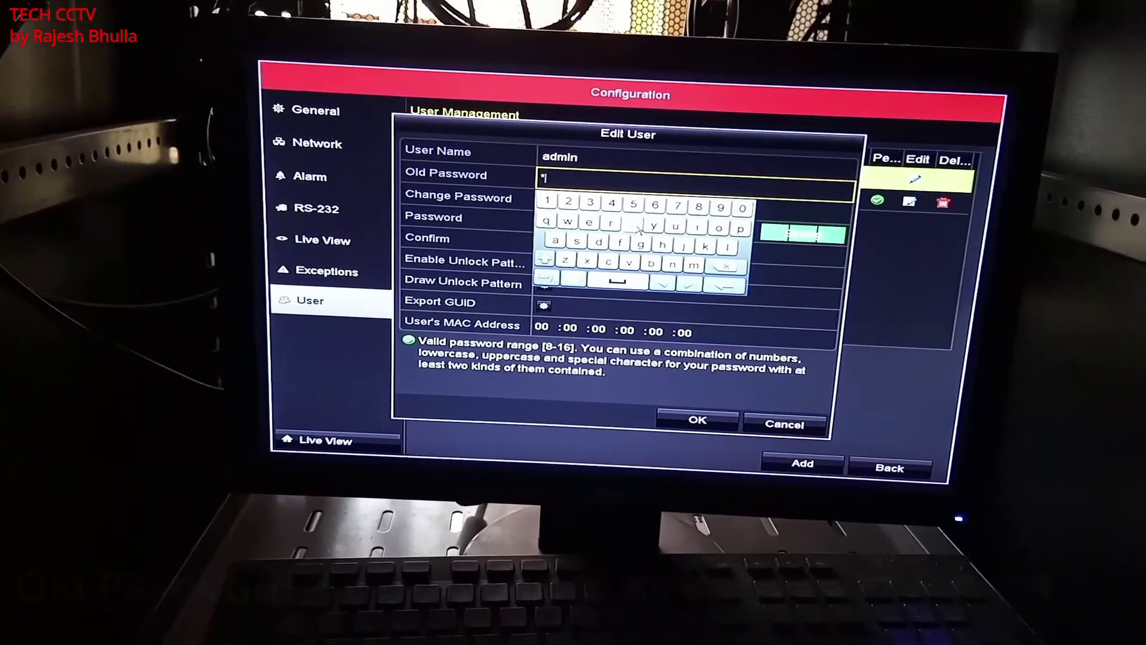
click(725, 233)
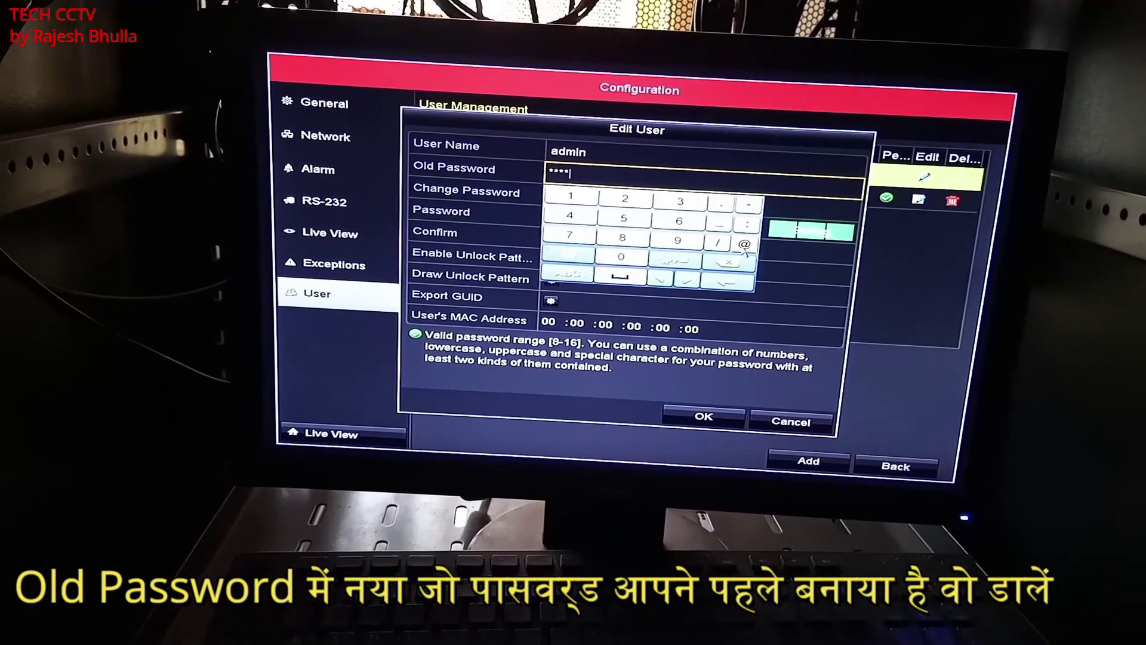
click(660, 229)
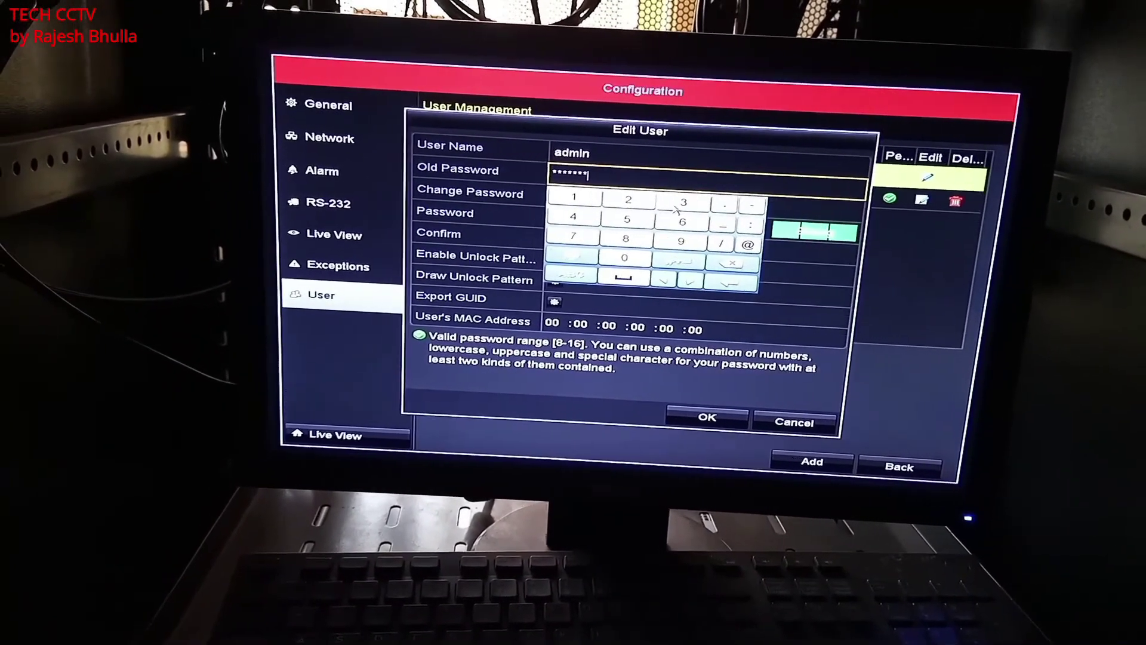
click(633, 203)
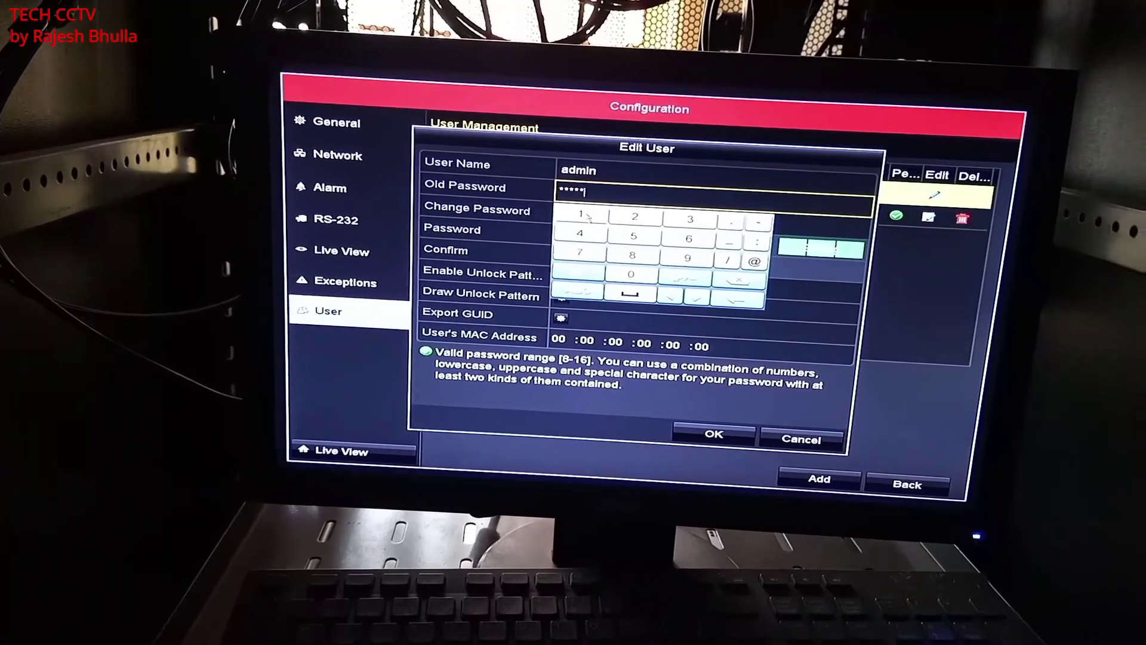
click(697, 225)
click(603, 244)
right_click(632, 241)
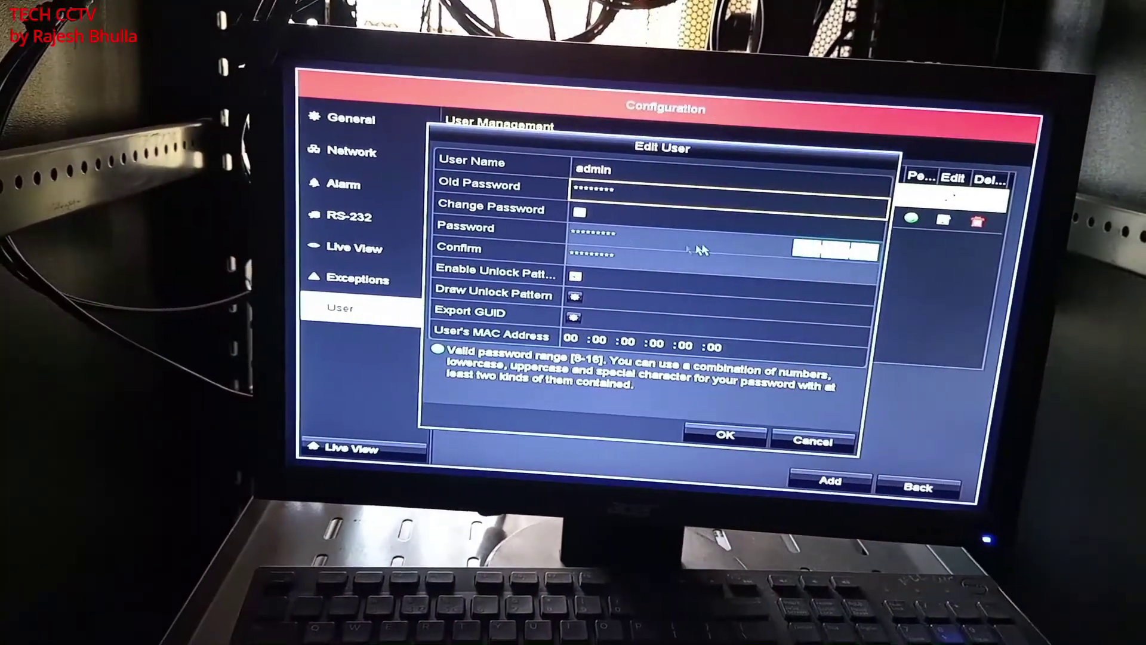
Enable Change Password, enter the new admin password, turn on an unlock pattern, then exit to live view
click(580, 213)
click(644, 235)
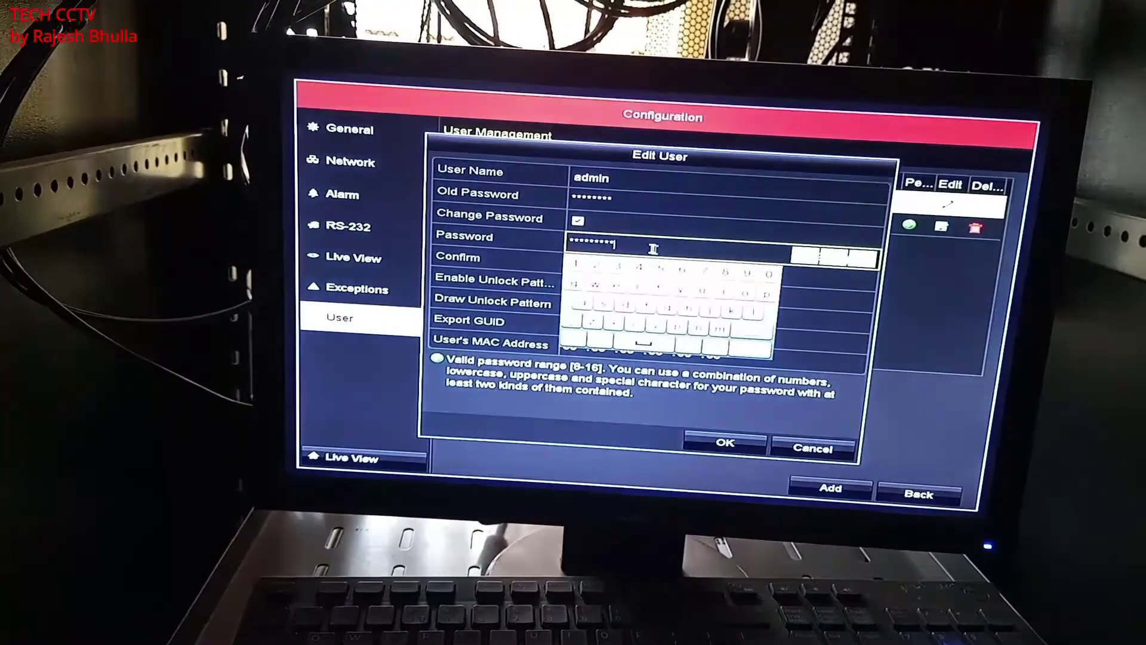
click(753, 333)
click(753, 333)
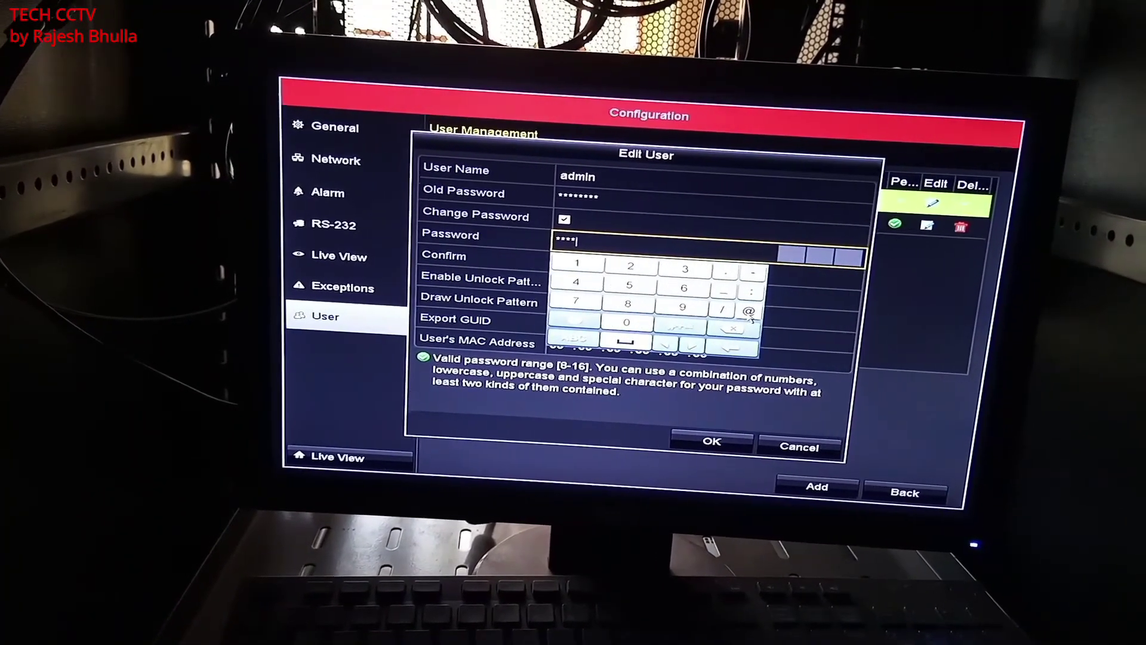
click(591, 273)
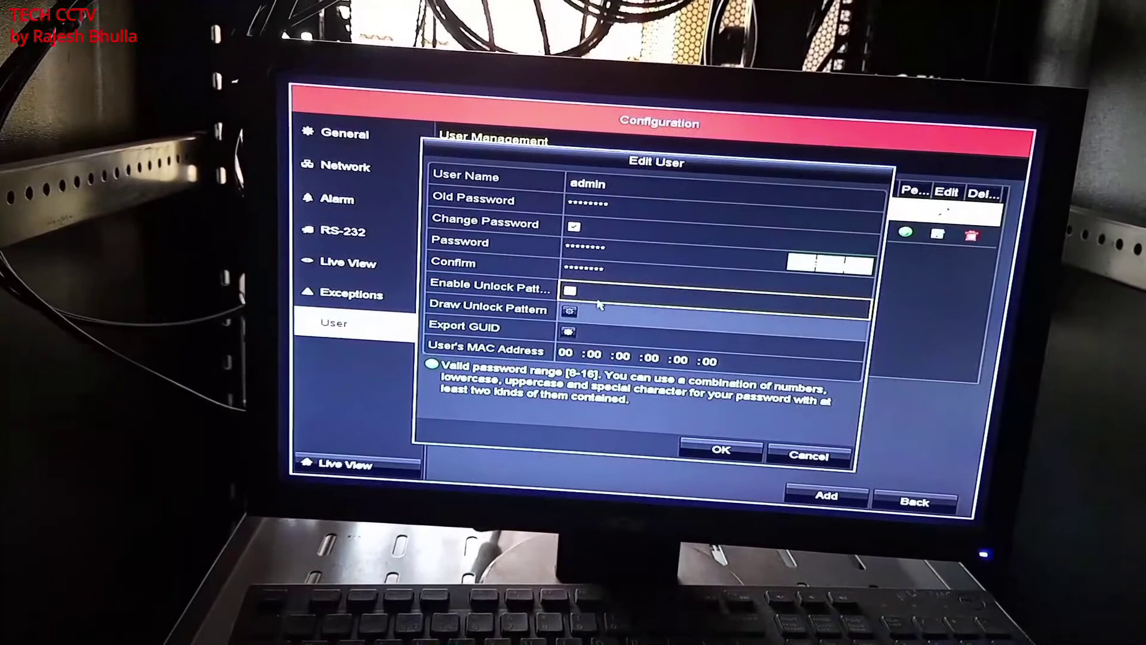
click(569, 295)
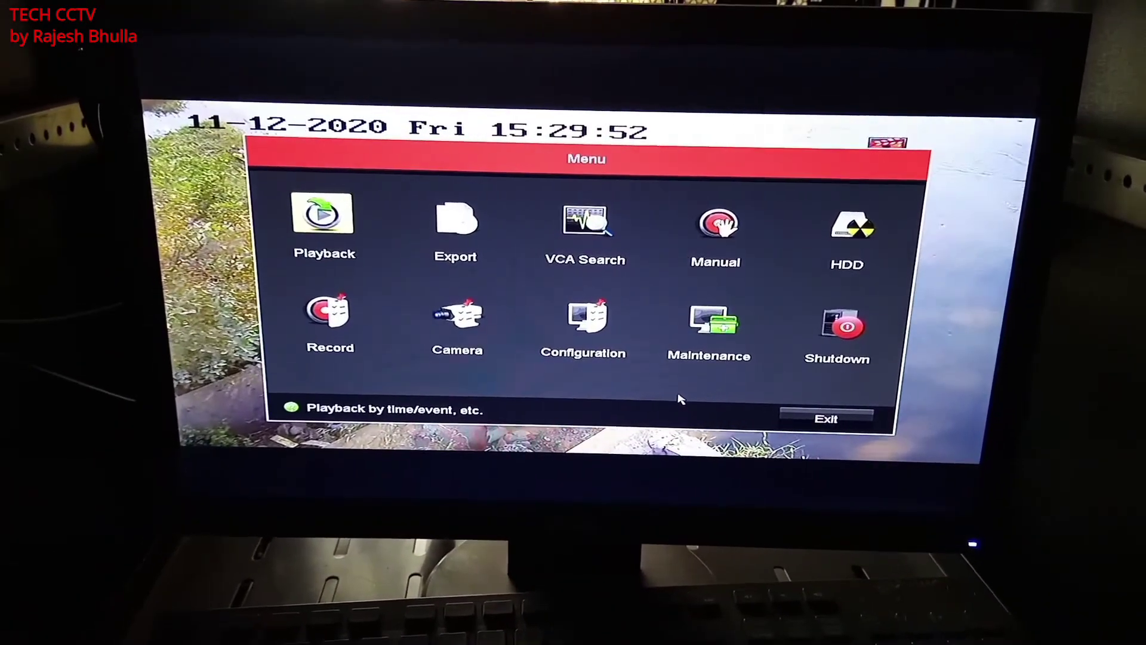
click(809, 416)
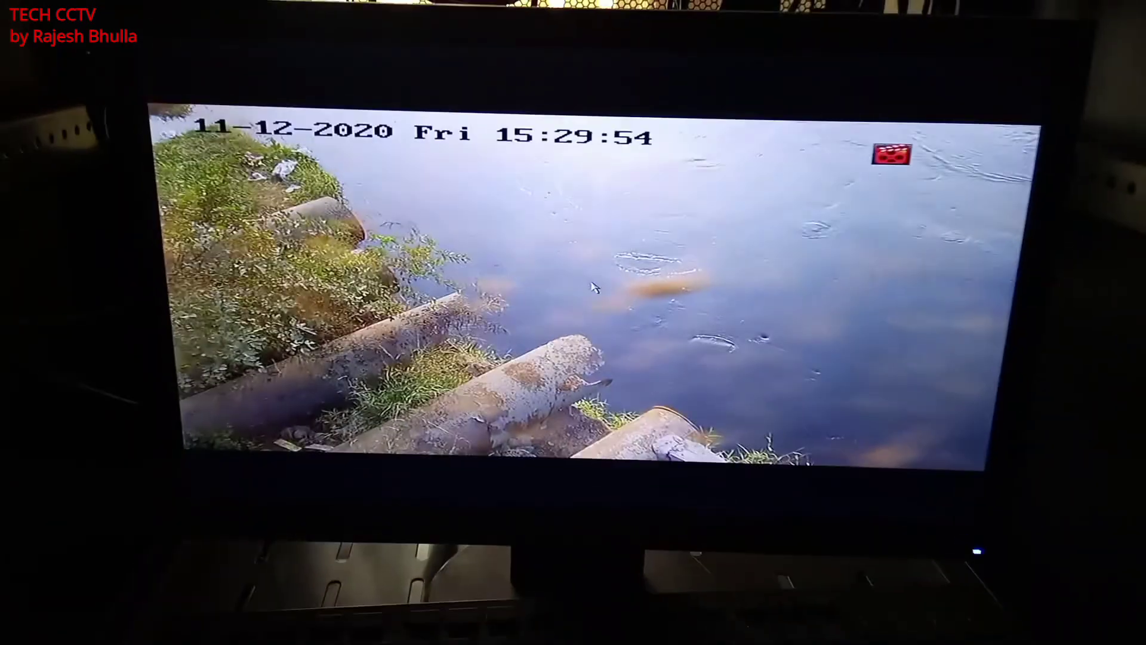